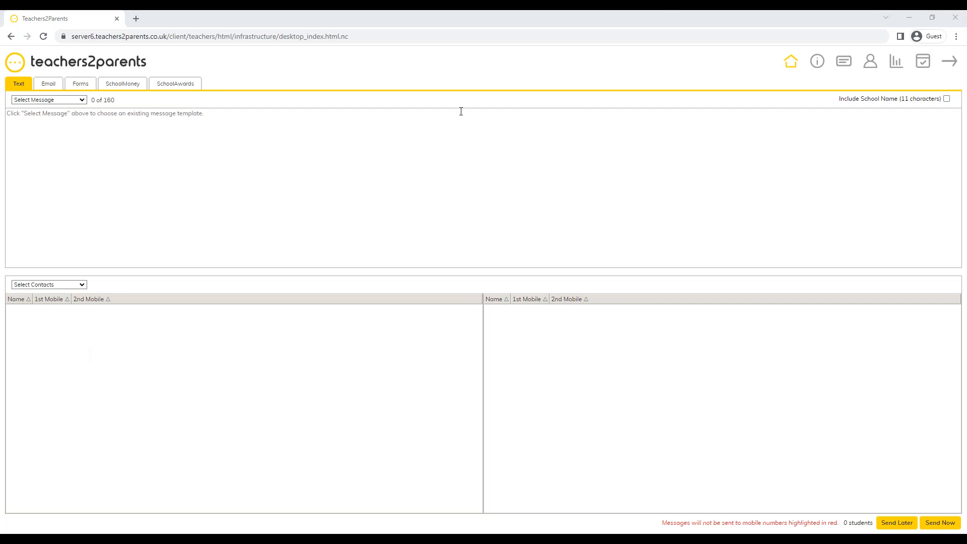
# Step: Switch to the Forms section, view its help content and close the help again
pyautogui.click(312, 66)
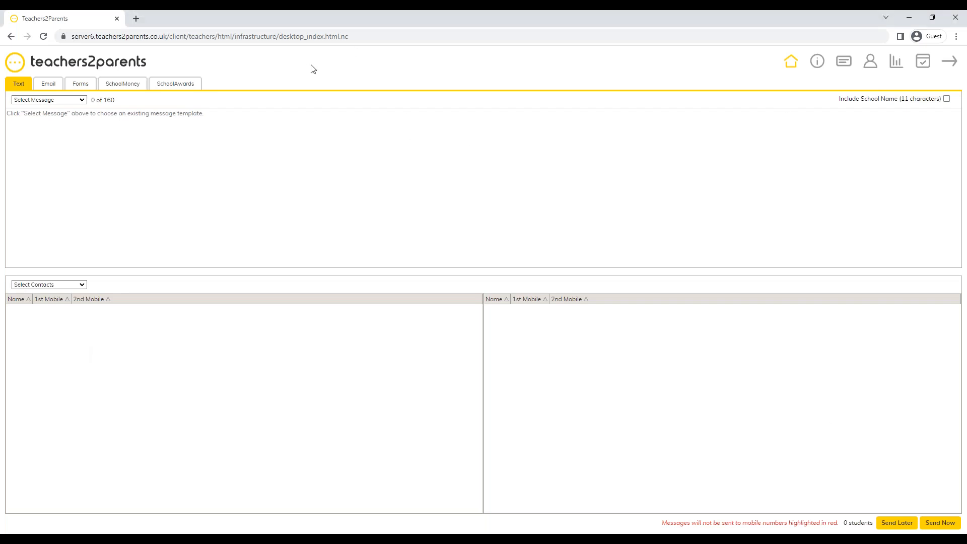
pyautogui.click(80, 85)
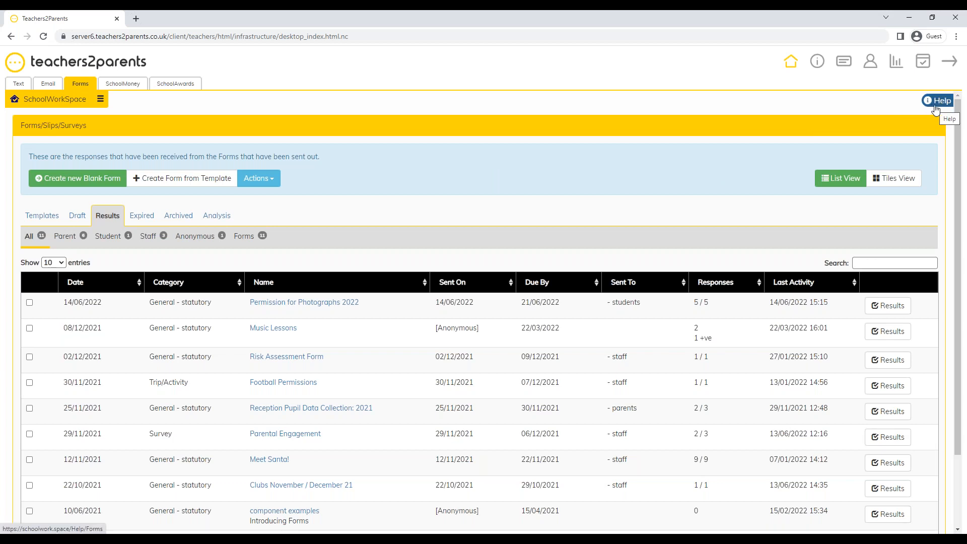
pyautogui.click(936, 104)
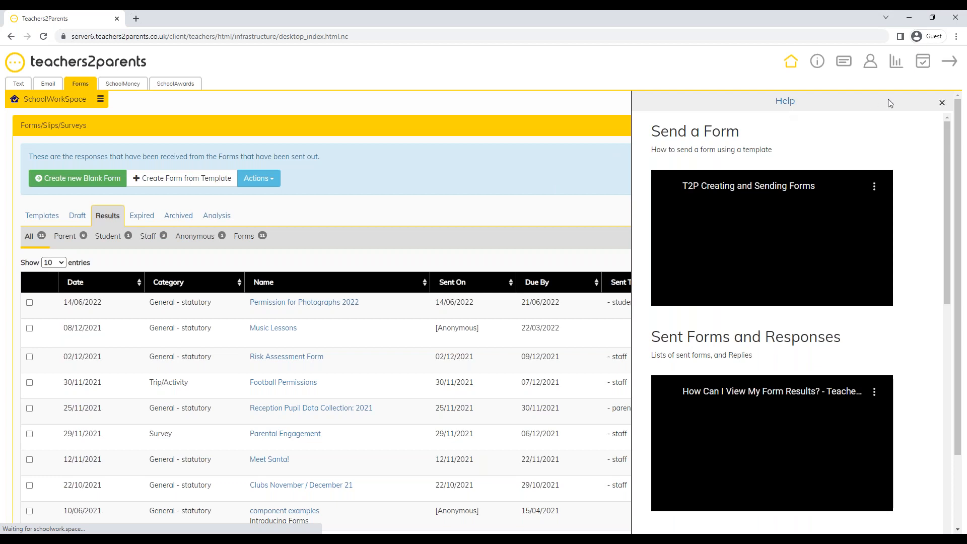
pyautogui.click(942, 103)
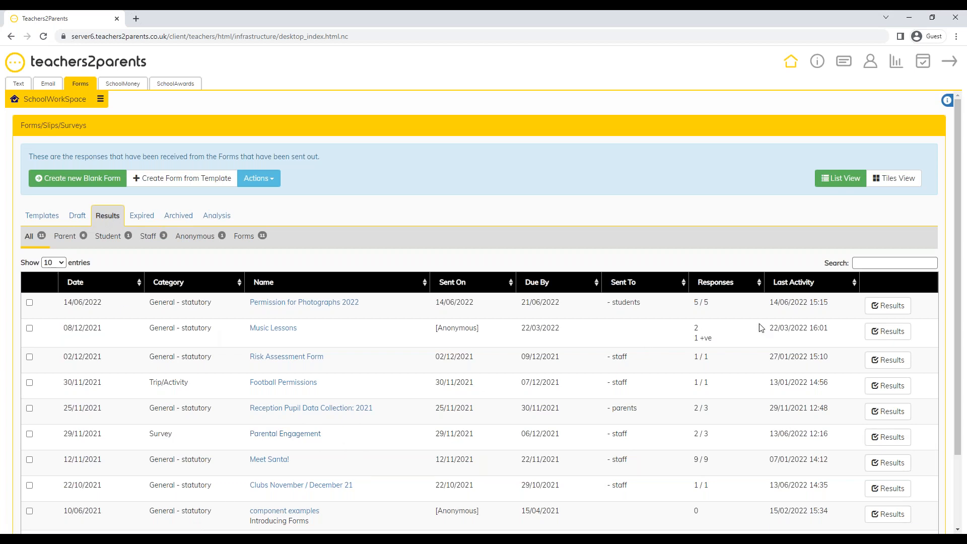
# Step: View the results of the Permission for Photographs 2022 form and read the help on form responses and actions
pyautogui.click(881, 314)
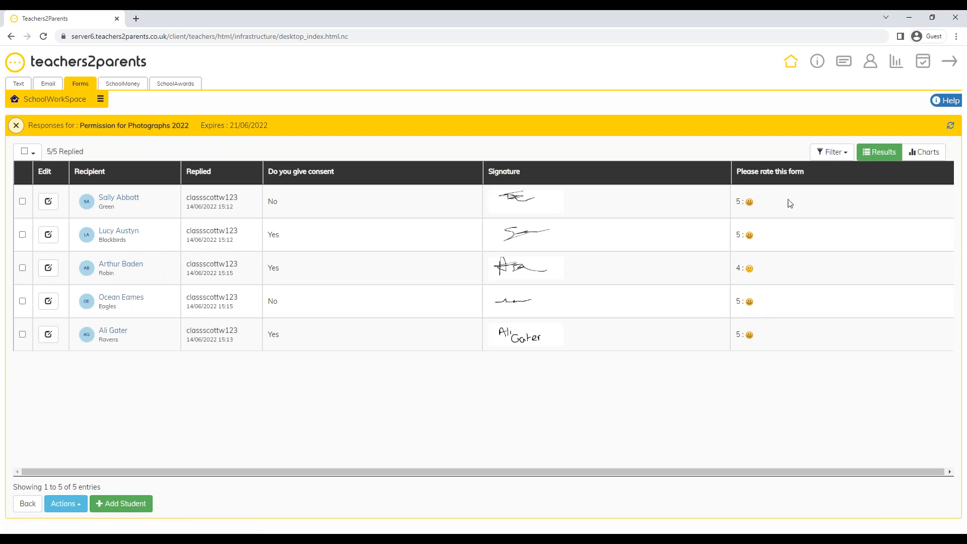
pyautogui.click(946, 100)
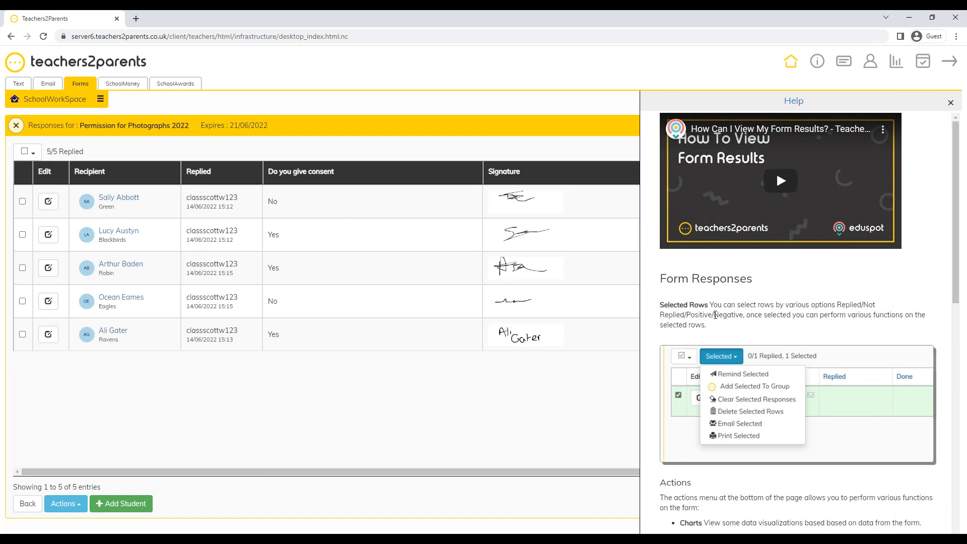
pyautogui.scroll(-1, 776, 137)
pyautogui.scroll(1, 775, 172)
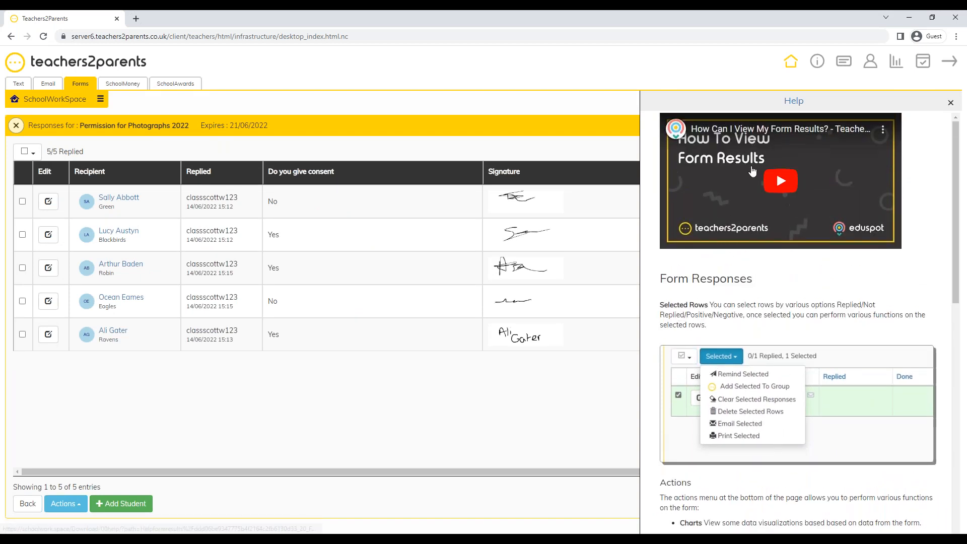
pyautogui.scroll(-7, 746, 386)
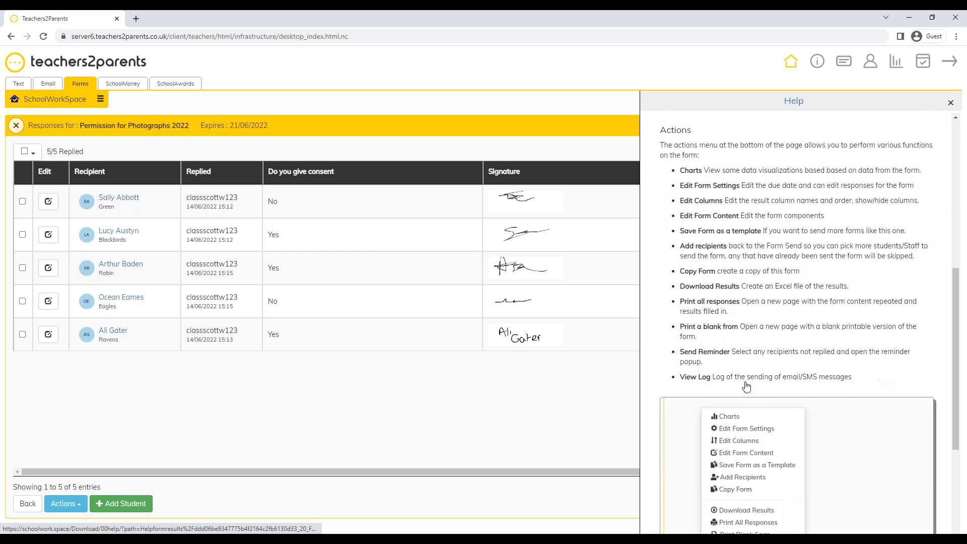
pyautogui.scroll(8, 746, 387)
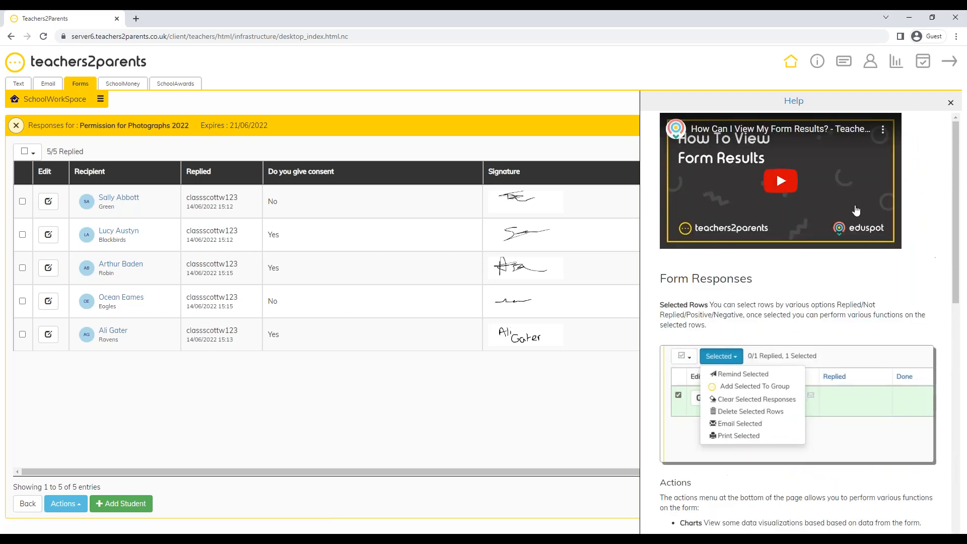
pyautogui.click(951, 103)
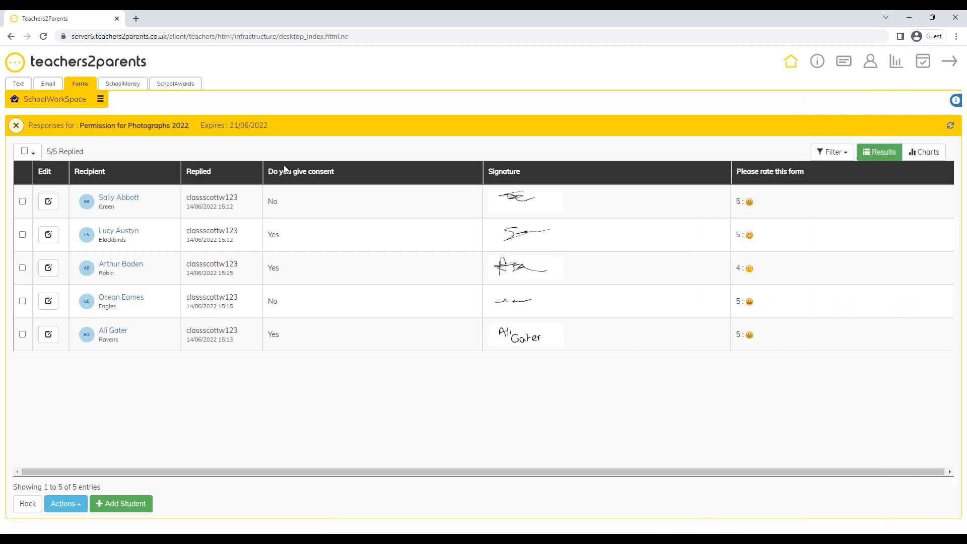
# Step: Return to the forms list, show the draft forms and start building a new blank form
pyautogui.click(55, 99)
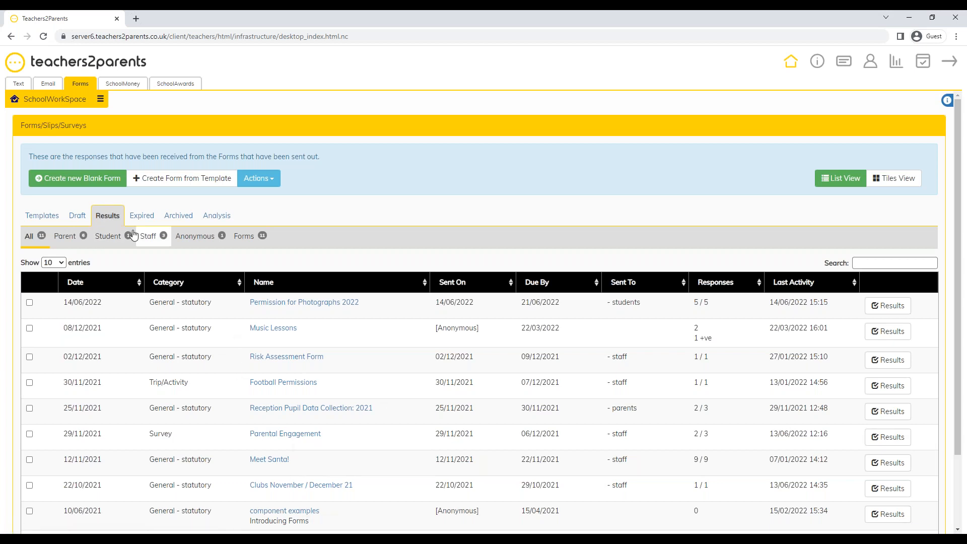
pyautogui.click(74, 218)
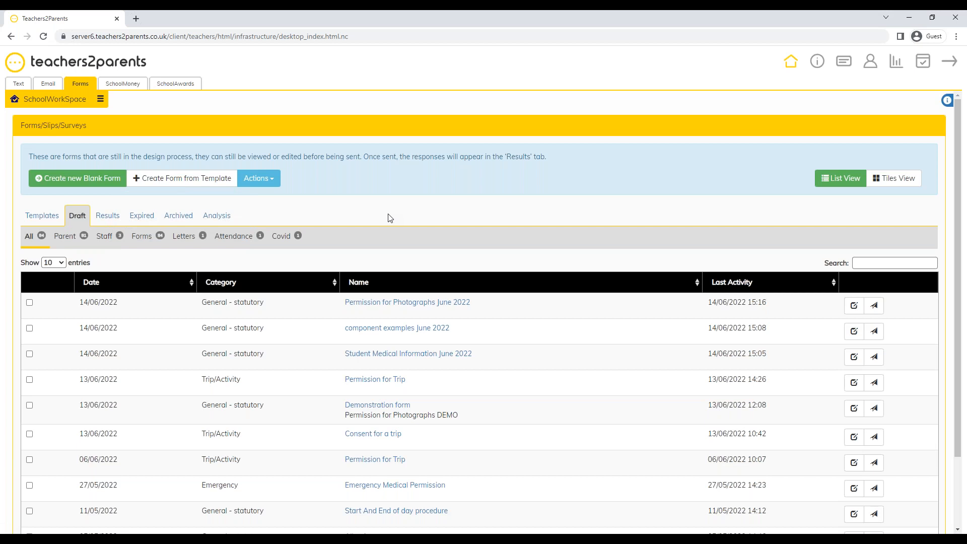
pyautogui.click(86, 180)
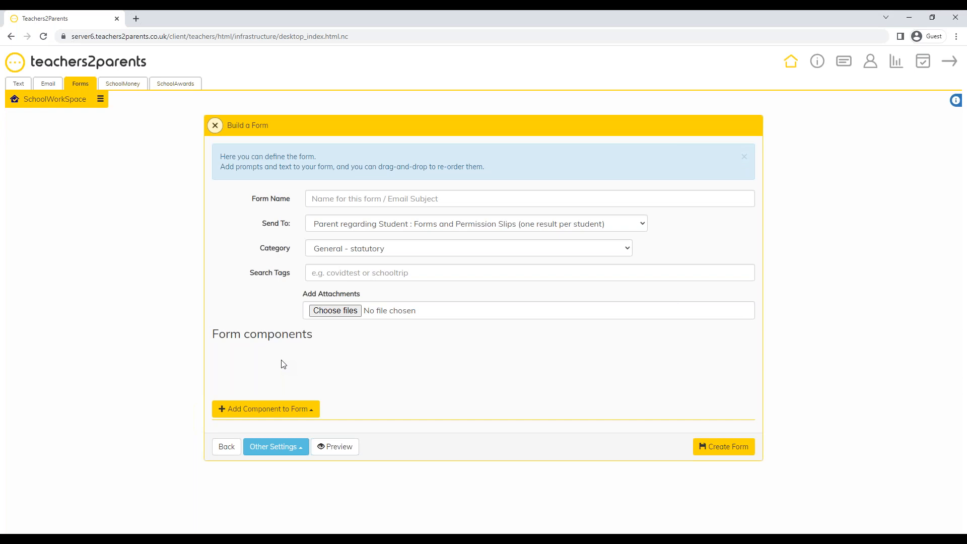
pyautogui.click(328, 198)
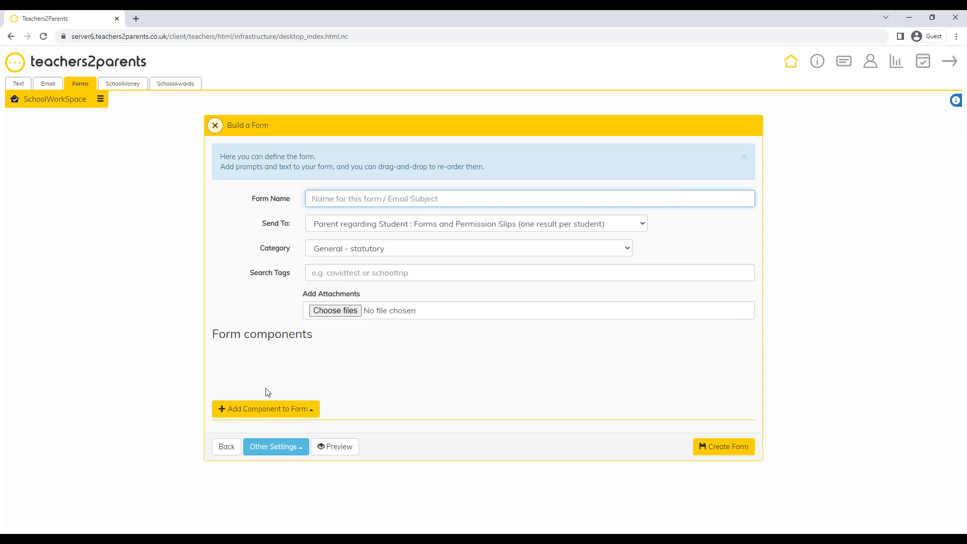
# Step: Examine the component types available for the blank form, including the Text / Description editor, and return to the drafts list
pyautogui.click(310, 409)
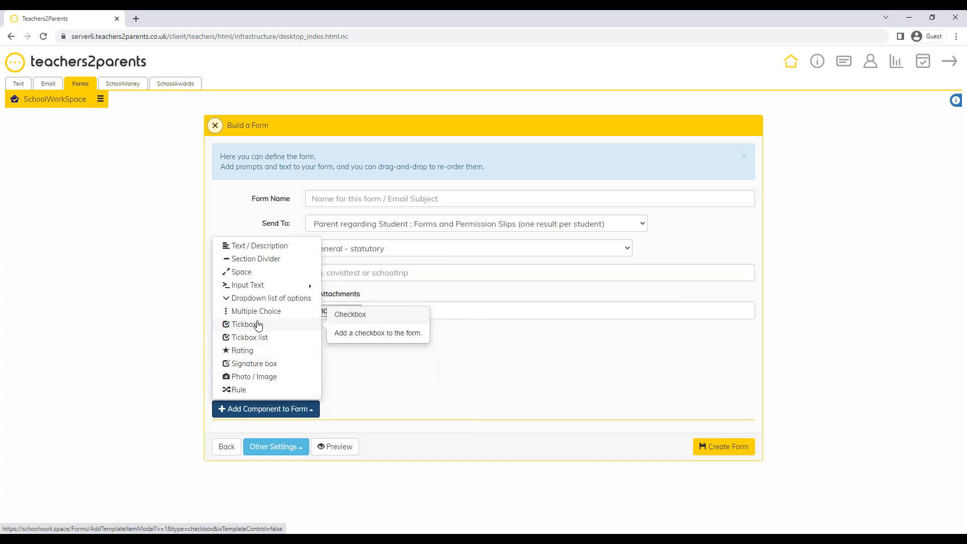
pyautogui.click(263, 247)
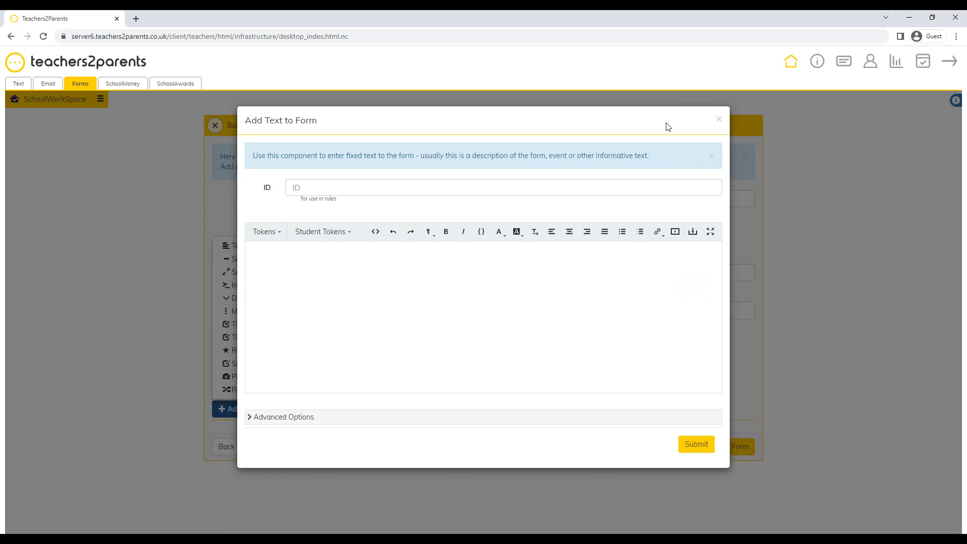
pyautogui.click(719, 120)
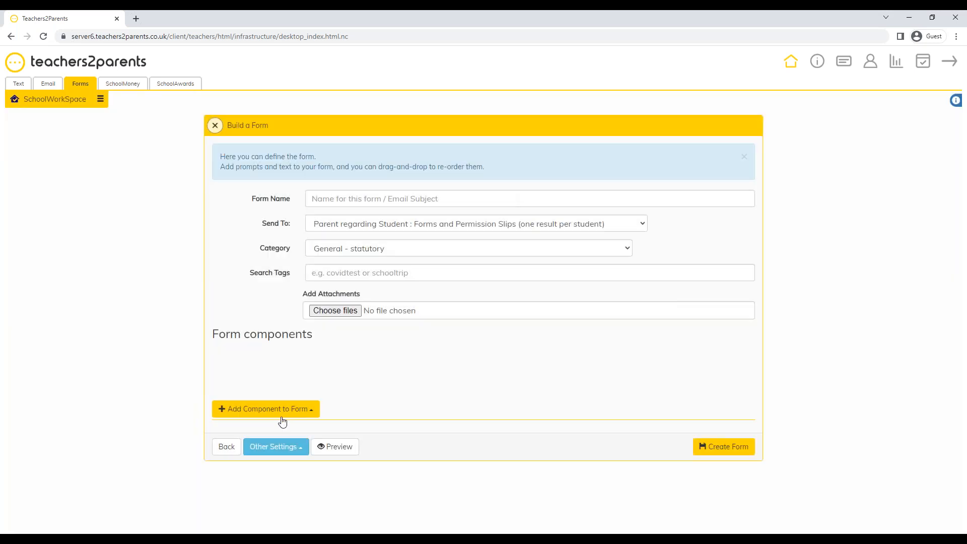
pyautogui.click(270, 411)
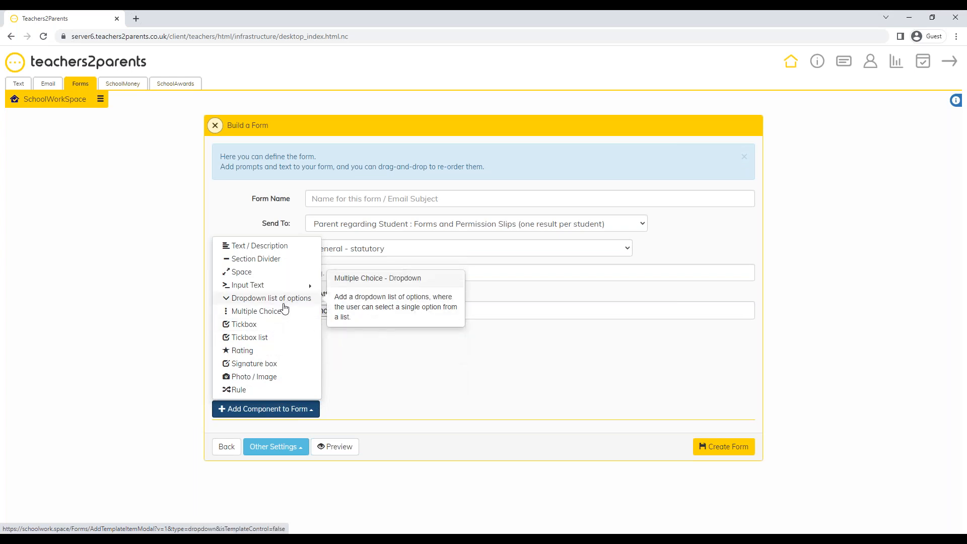
pyautogui.click(512, 389)
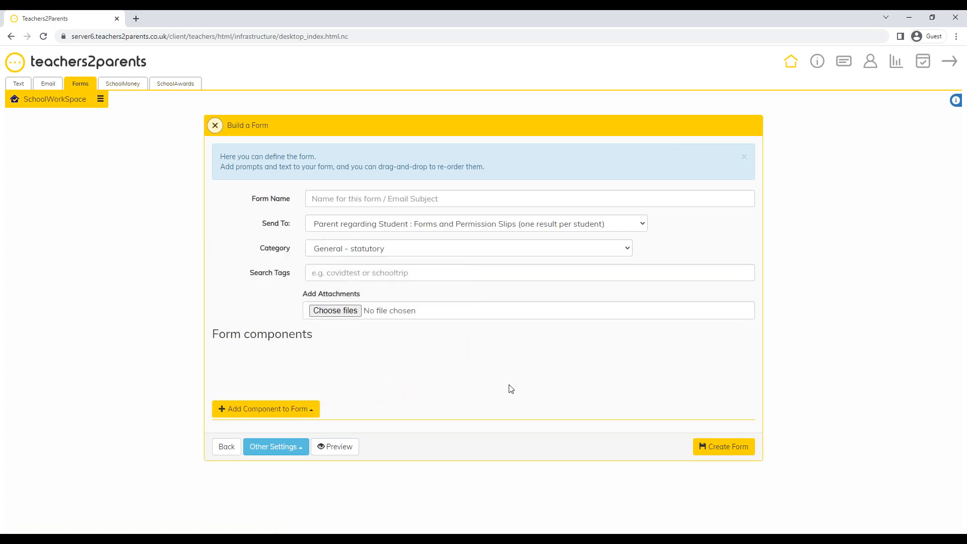
pyautogui.hotkey('alt', 'Left')
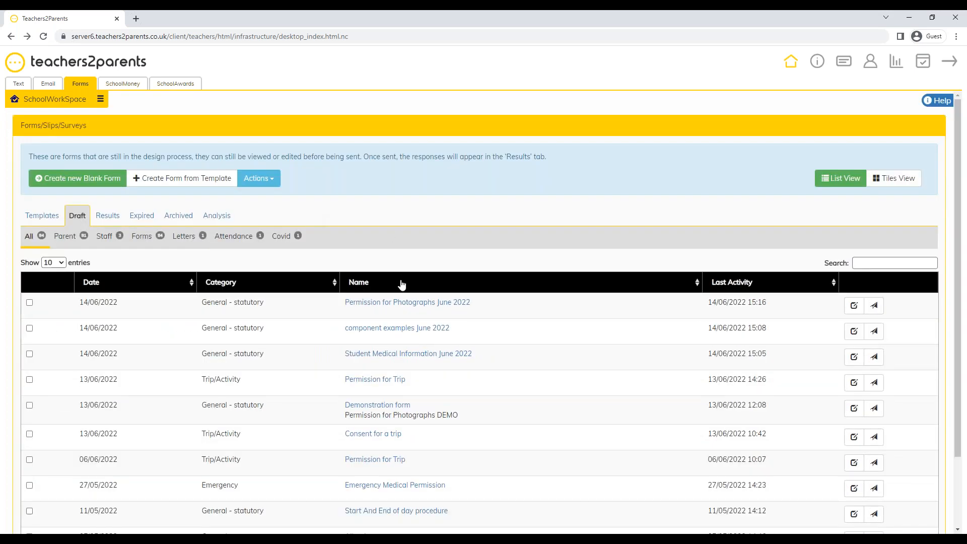
# Step: Open the draft Permission for Photographs June 2022 in the form builder and preview it
pyautogui.moveTo(406, 307)
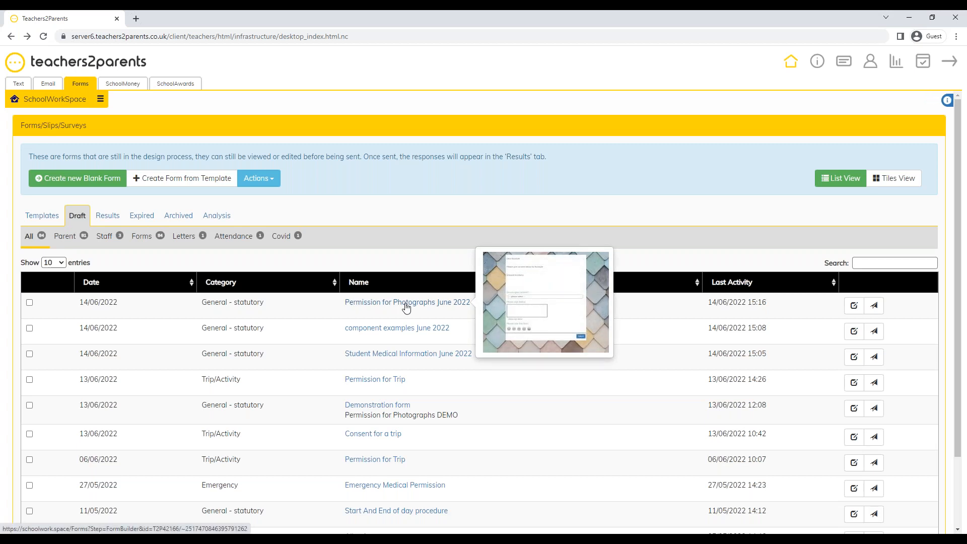
pyautogui.click(406, 303)
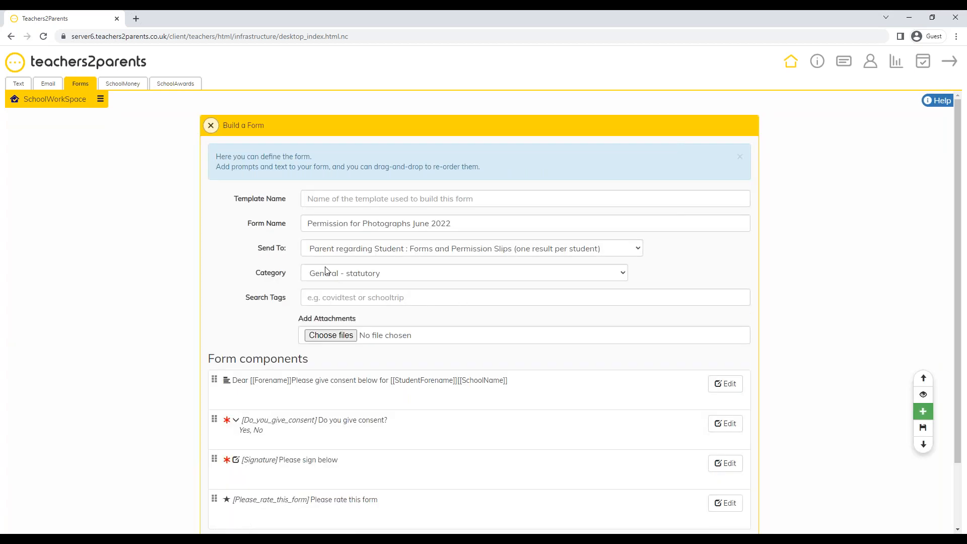
pyautogui.scroll(-2, 270, 260)
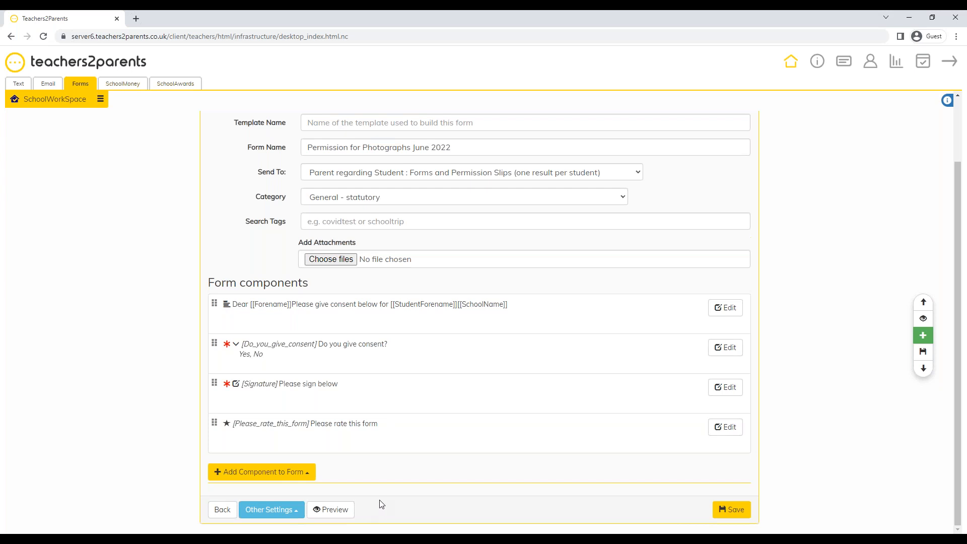
pyautogui.click(335, 510)
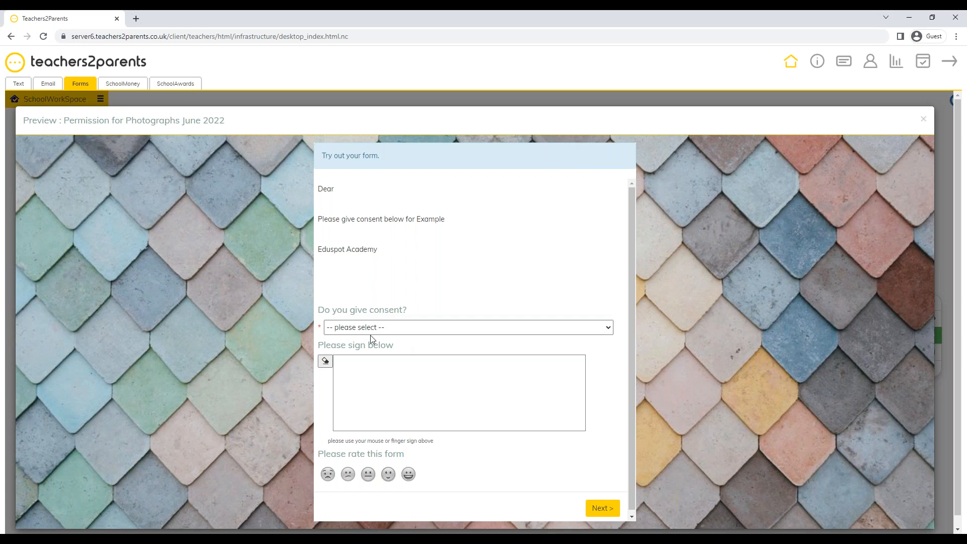
# Step: Try out the previewed form by answering the consent question with Yes and drawing a signature in the signature box
pyautogui.click(392, 329)
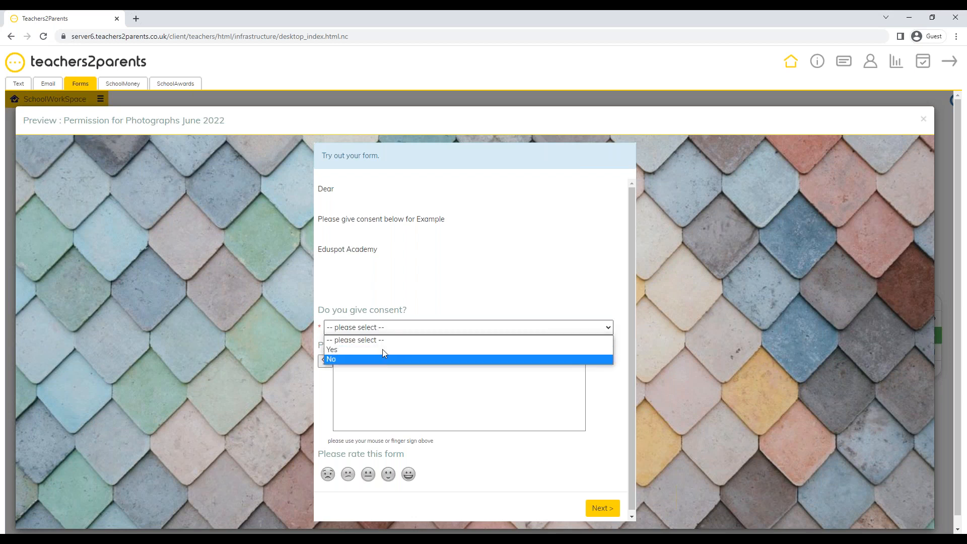
pyautogui.click(386, 351)
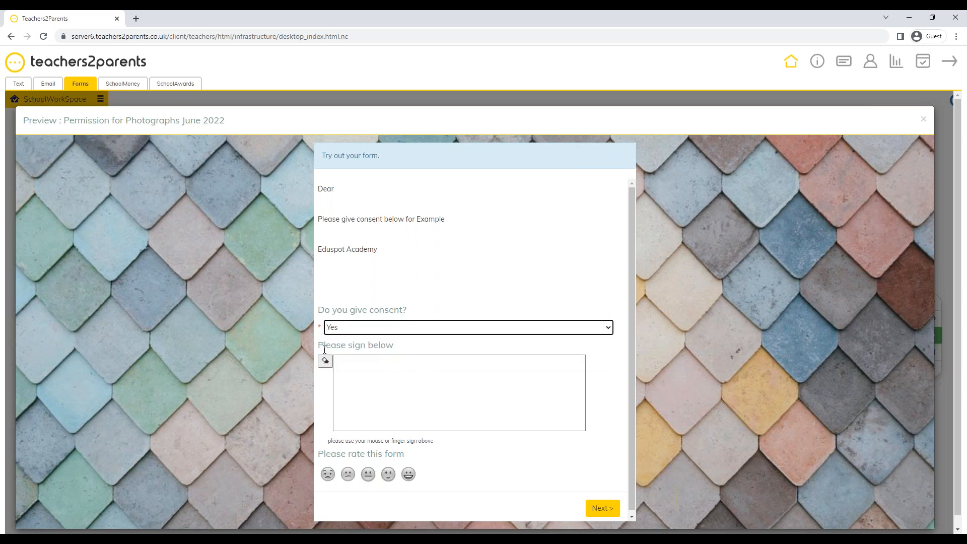
pyautogui.moveTo(319, 346); pyautogui.dragTo(393, 349)
pyautogui.click(326, 402)
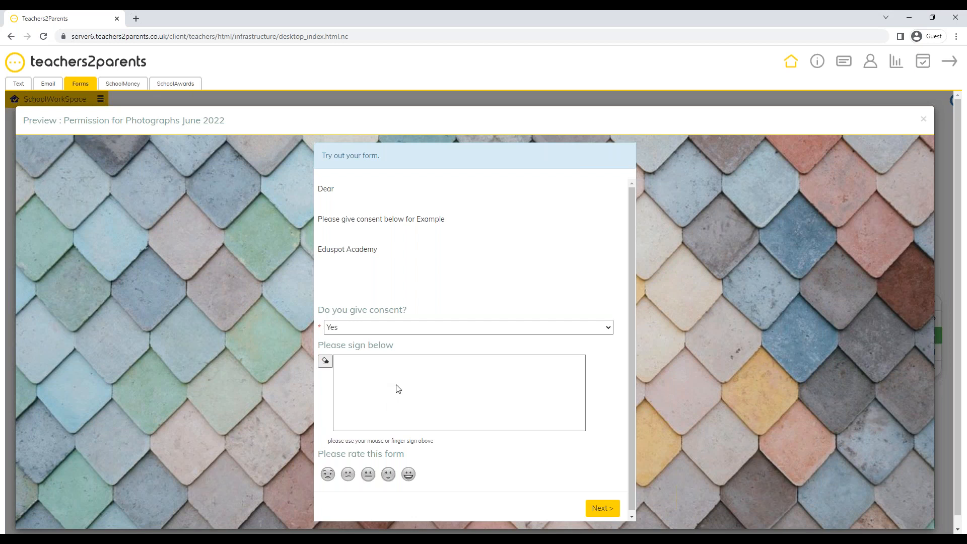
pyautogui.moveTo(421, 371)
pyautogui.mouseDown()
pyautogui.moveTo(429, 363)
pyautogui.moveTo(478, 377)
pyautogui.mouseUp()
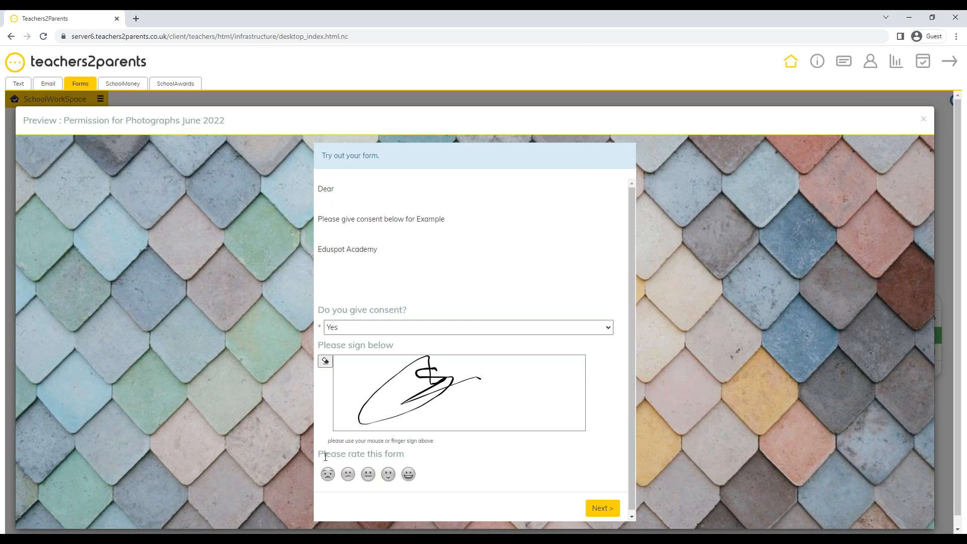
# Step: Try the form's rating question with the fourth smiley and close the preview
pyautogui.moveTo(324, 456); pyautogui.dragTo(412, 459)
pyautogui.click(411, 459)
pyautogui.click(388, 474)
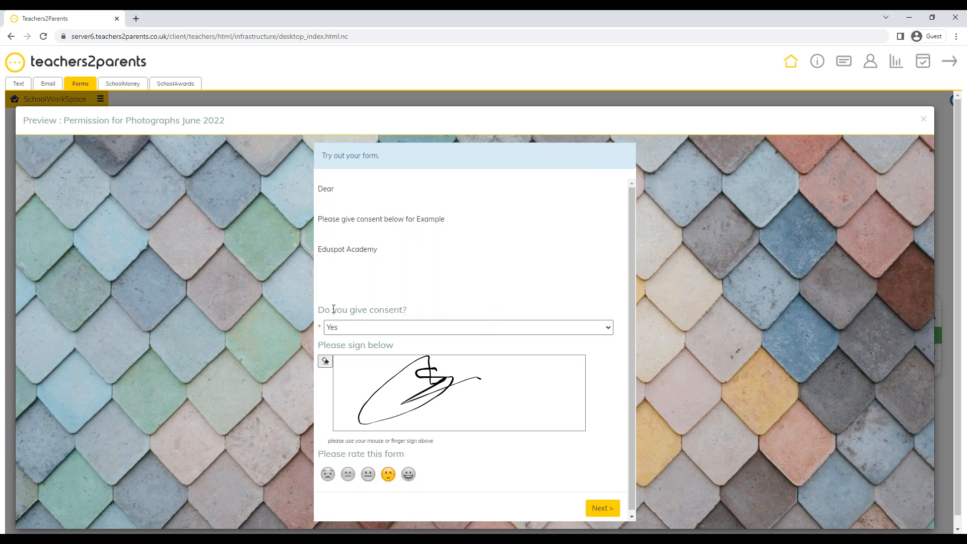
pyautogui.click(925, 121)
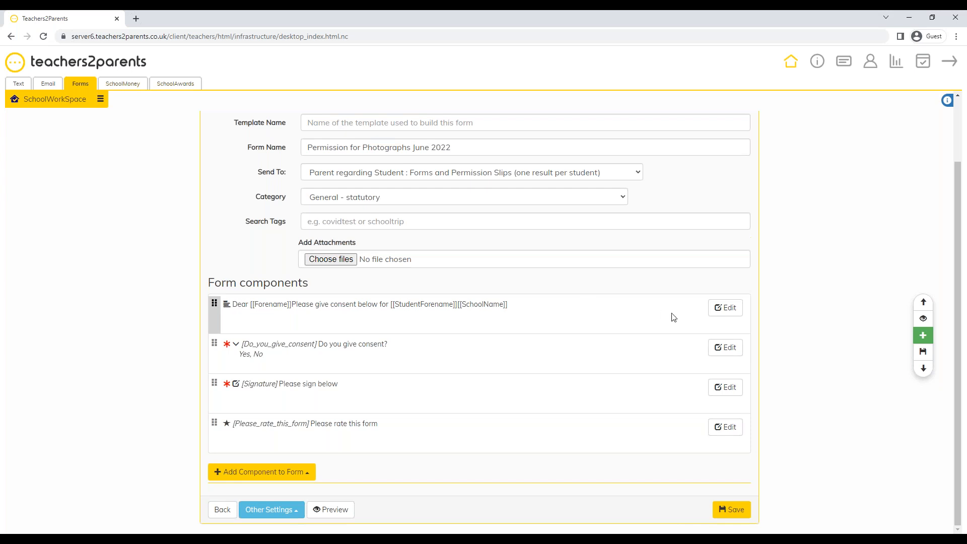
# Step: Open the form's introductory text component for editing and examine its [[Forename]] and [[StudentForename]] tokens
pyautogui.click(726, 308)
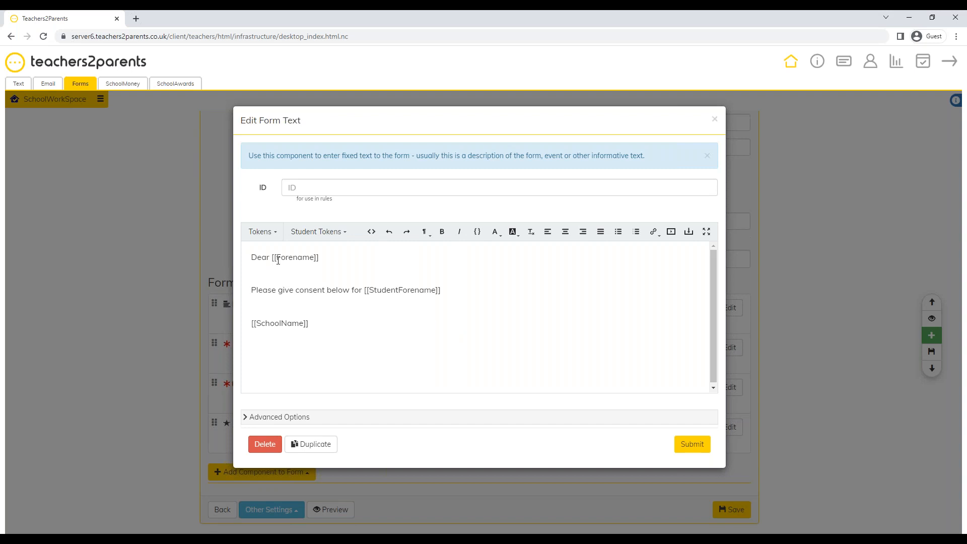
pyautogui.moveTo(272, 258); pyautogui.dragTo(320, 258)
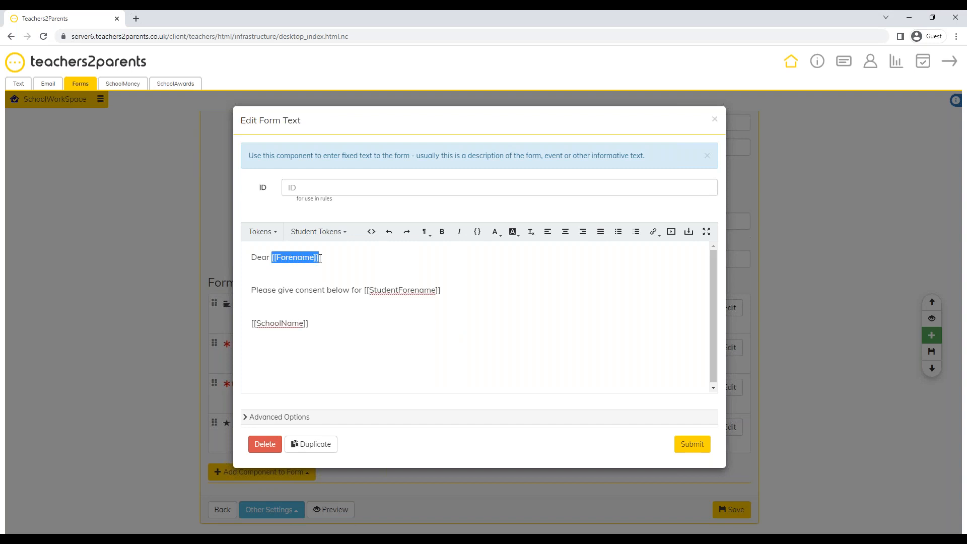
pyautogui.moveTo(366, 291); pyautogui.dragTo(440, 291)
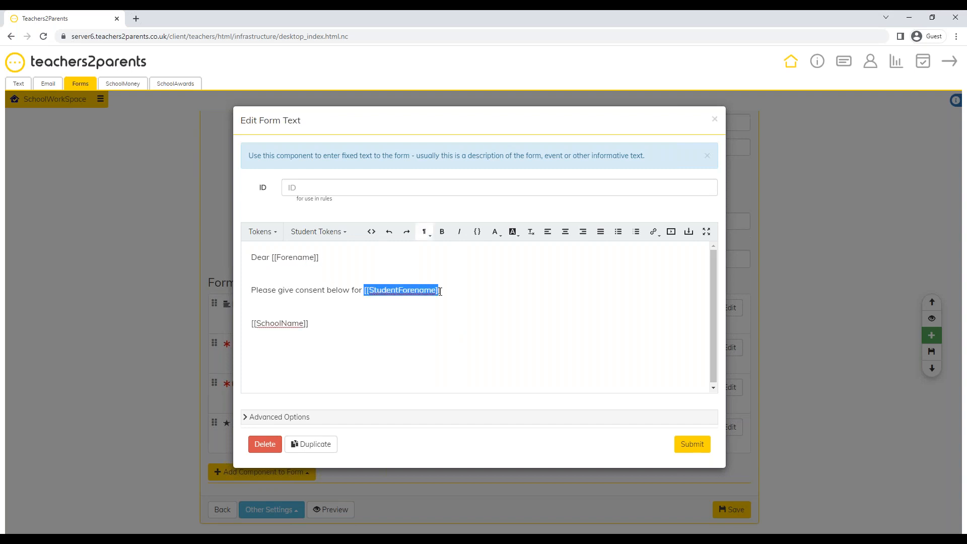
pyautogui.click(439, 304)
pyautogui.moveTo(375, 290); pyautogui.dragTo(442, 291)
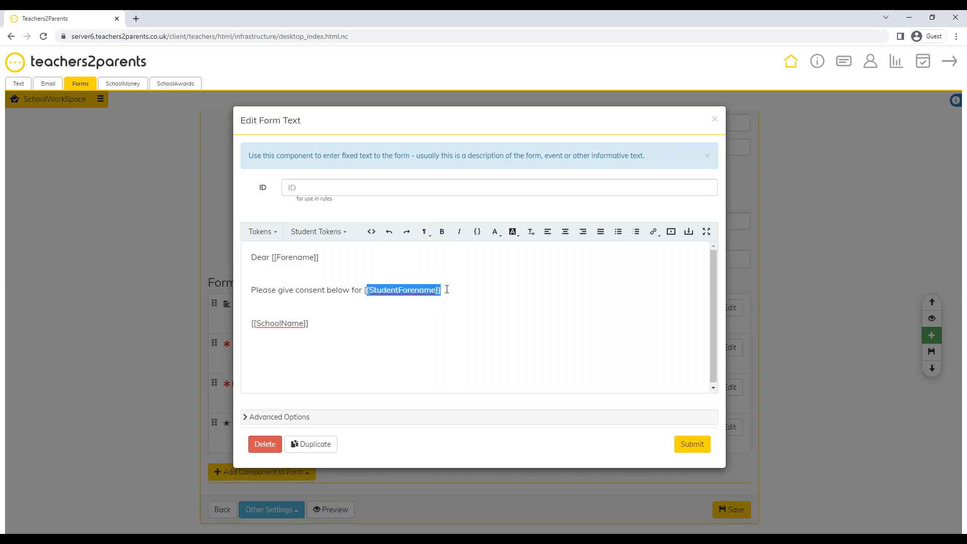
pyautogui.click(421, 313)
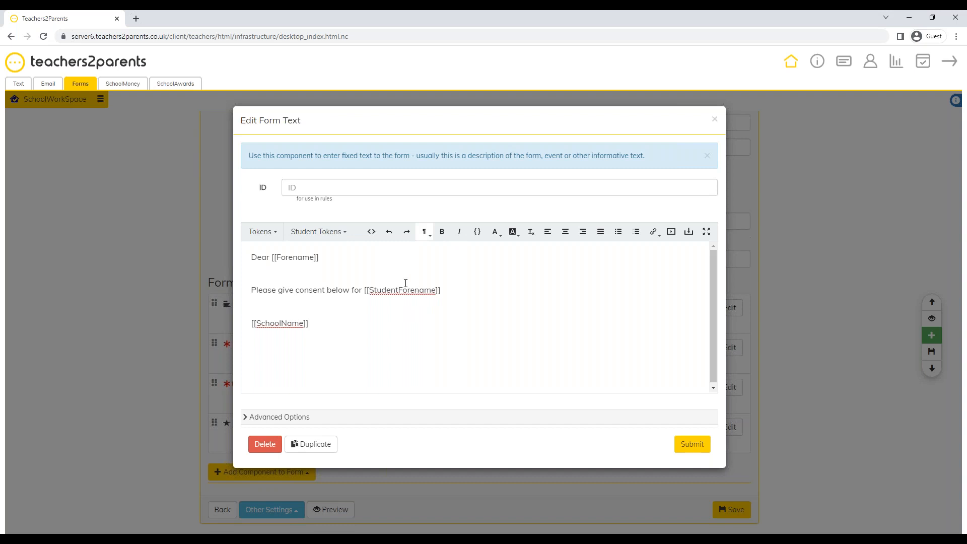
# Step: View the student tokens available for the introductory text and close the component without submitting changes
pyautogui.click(341, 237)
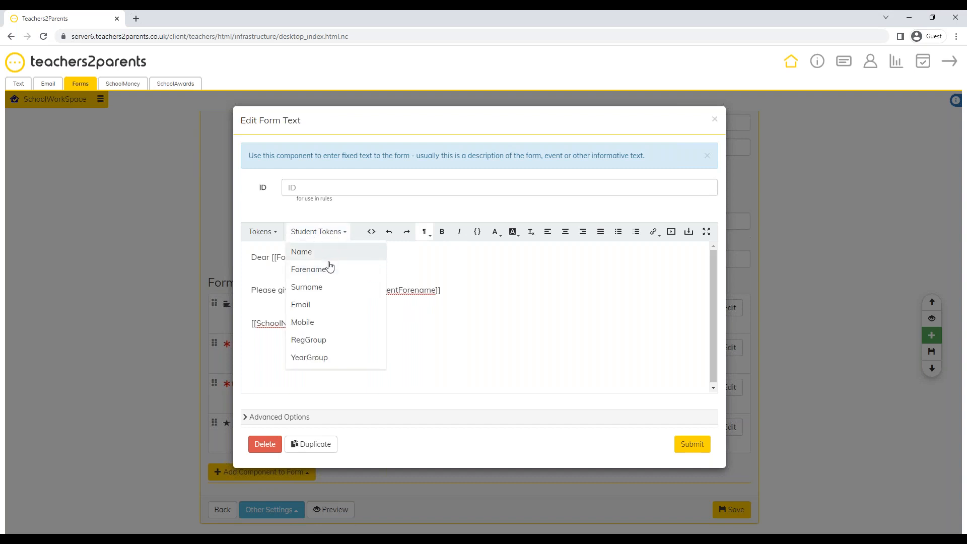
pyautogui.click(442, 367)
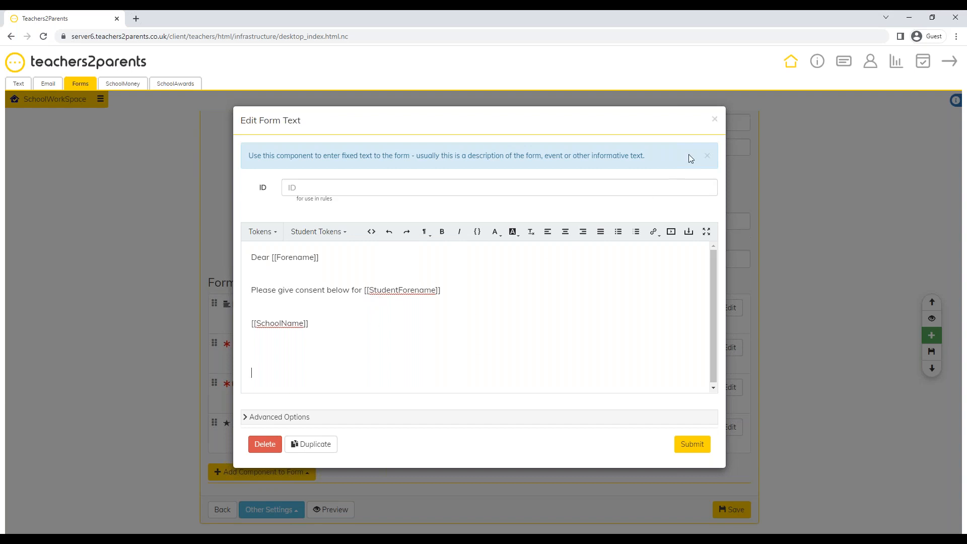
pyautogui.click(715, 125)
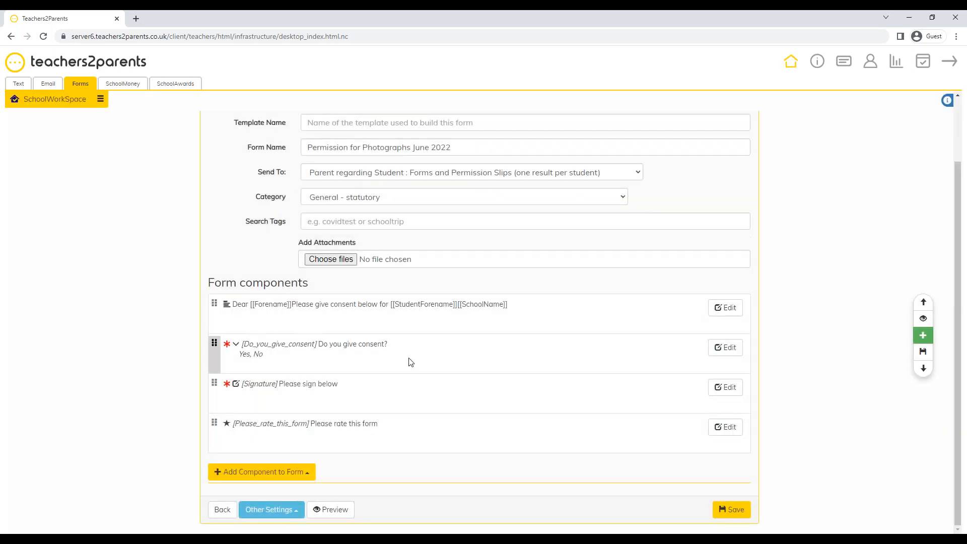
# Step: Open the consent question for editing, examine its column name, question, answer options and required setting, and close it without submitting
pyautogui.click(726, 348)
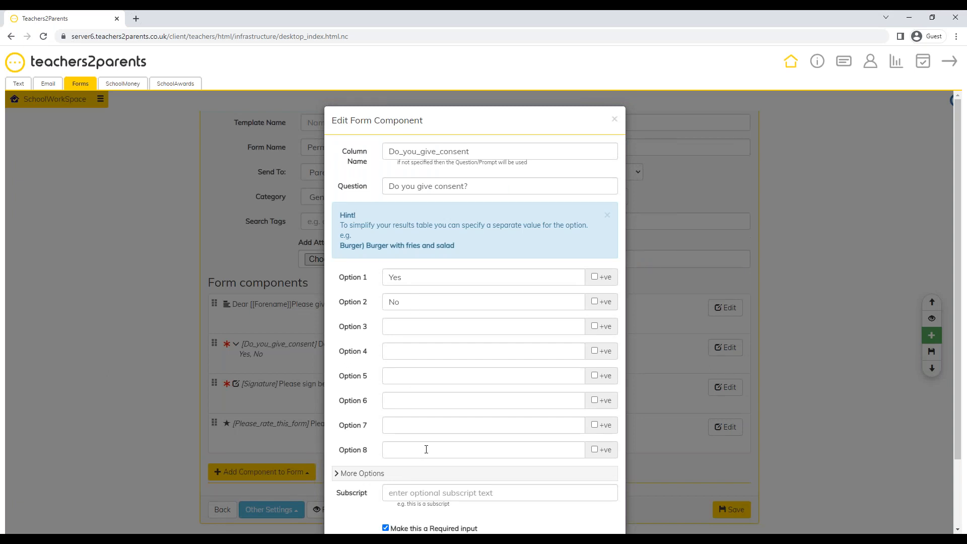
pyautogui.moveTo(342, 149); pyautogui.dragTo(370, 166)
pyautogui.moveTo(340, 187); pyautogui.dragTo(369, 188)
pyautogui.moveTo(343, 152); pyautogui.dragTo(369, 164)
pyautogui.click(373, 168)
pyautogui.moveTo(343, 152); pyautogui.dragTo(388, 171)
pyautogui.scroll(-1, 601, 252)
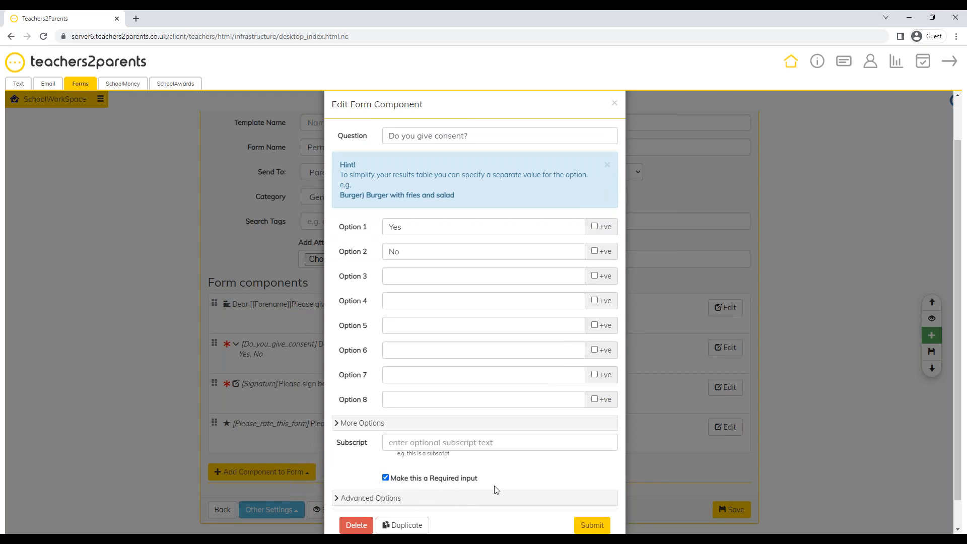
pyautogui.scroll(1, 636, 344)
pyautogui.click(614, 120)
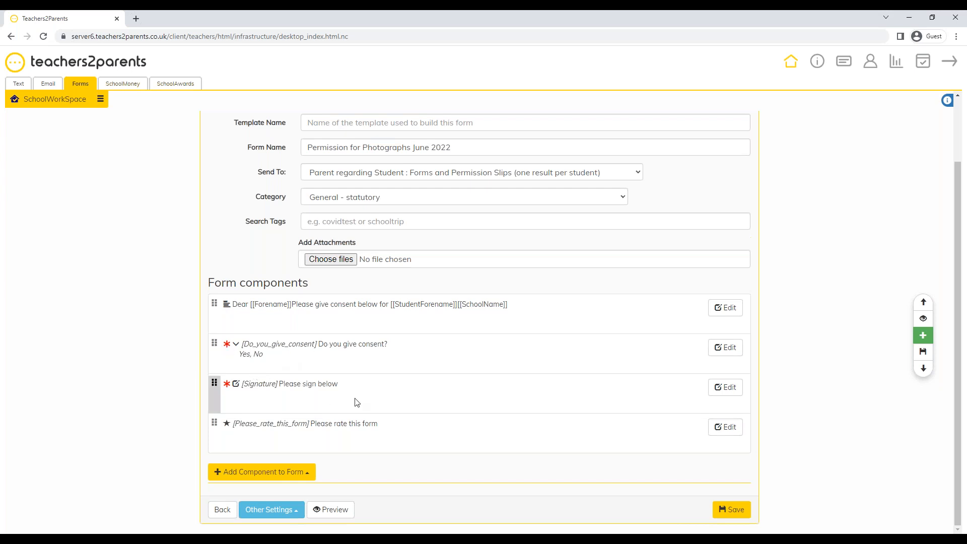
# Step: Preview the form, try to continue without answering the required consent and signature questions, and close the preview
pyautogui.click(339, 510)
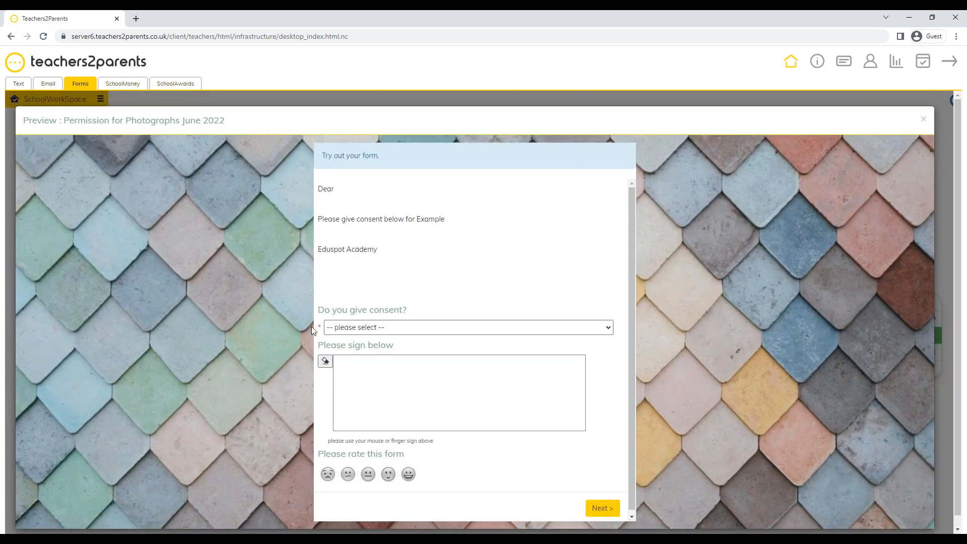
pyautogui.click(604, 508)
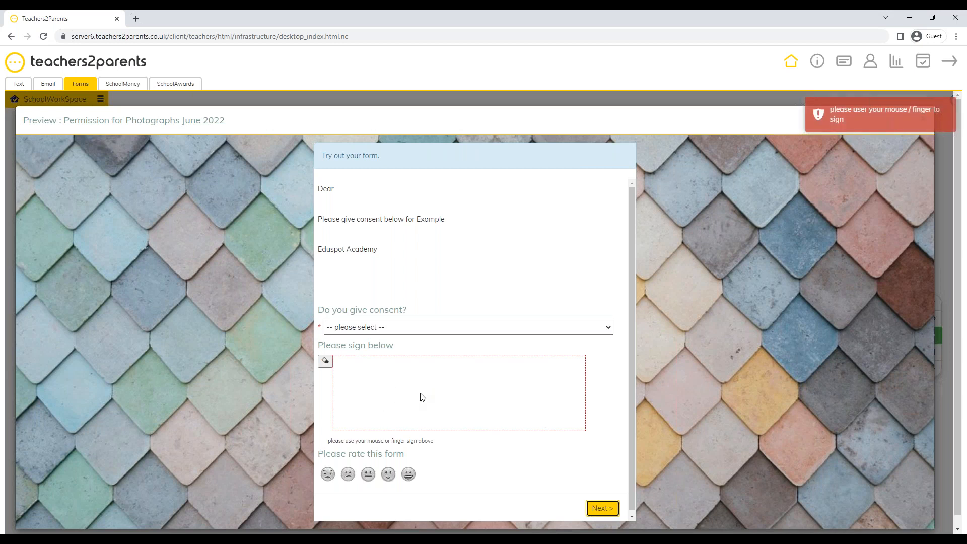
pyautogui.click(404, 328)
pyautogui.click(451, 328)
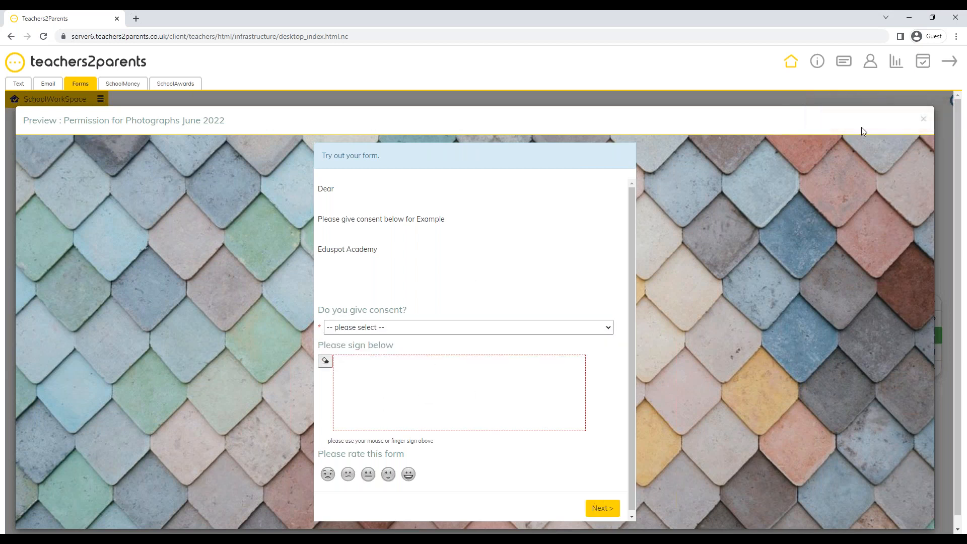
pyautogui.click(925, 121)
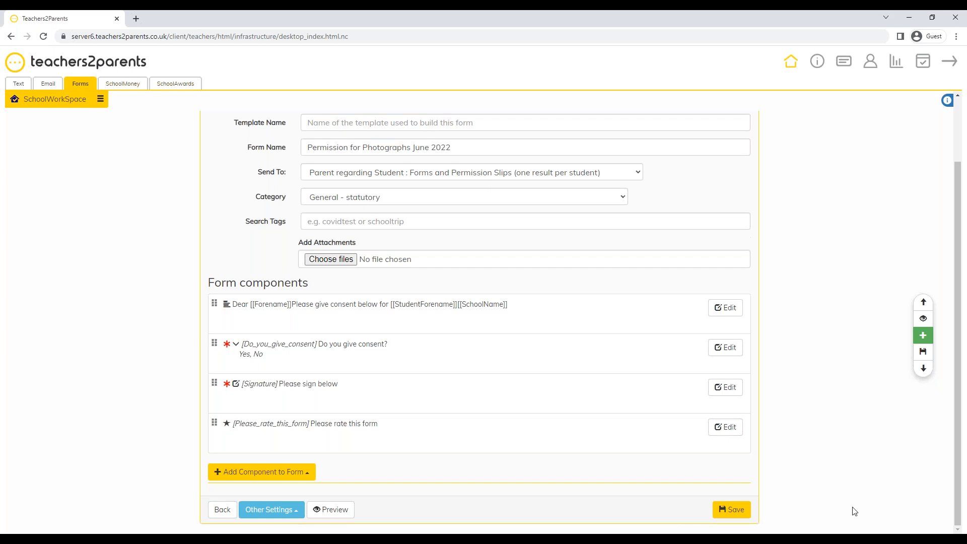
# Step: Save the photograph permission form and go to its send settings, checking the Send To field
pyautogui.click(728, 509)
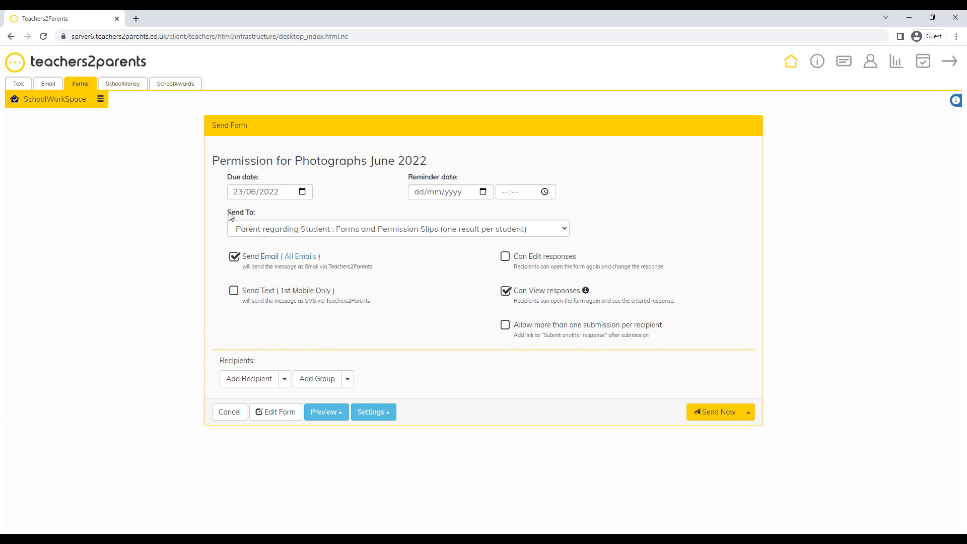
pyautogui.moveTo(230, 216); pyautogui.dragTo(259, 213)
pyautogui.click(312, 214)
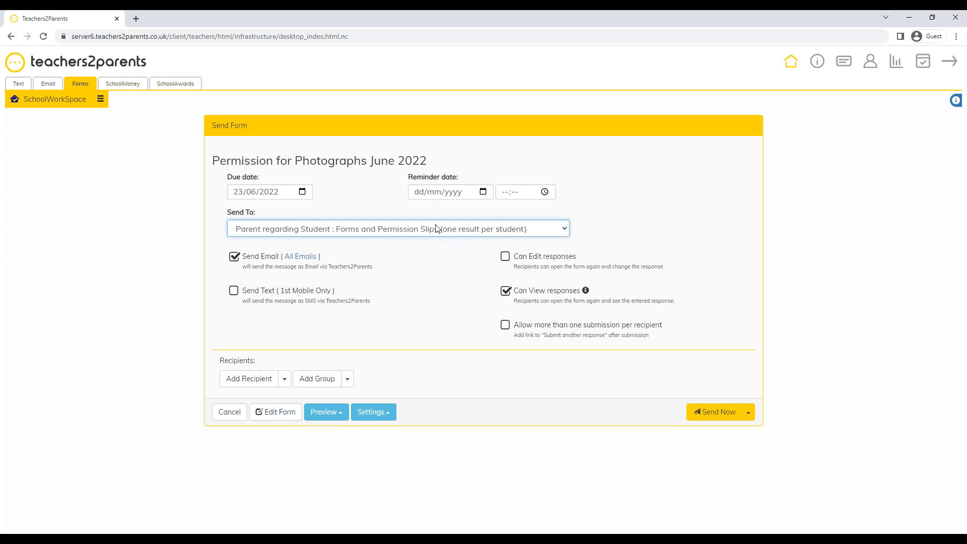
# Step: Try the Anonymous / Guests recipient type with Prompt for Name enabled, and switch back to Parent regarding Student
pyautogui.click(548, 233)
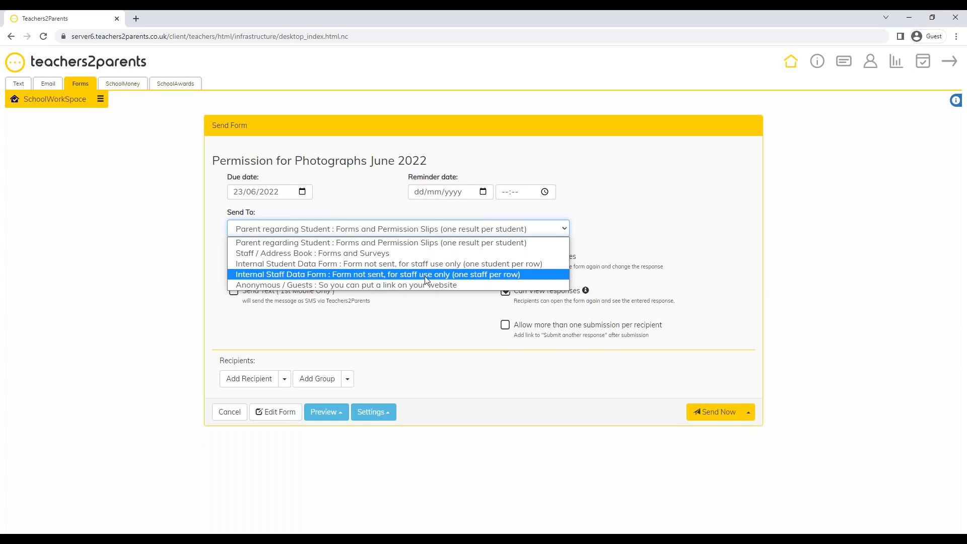
pyautogui.click(275, 286)
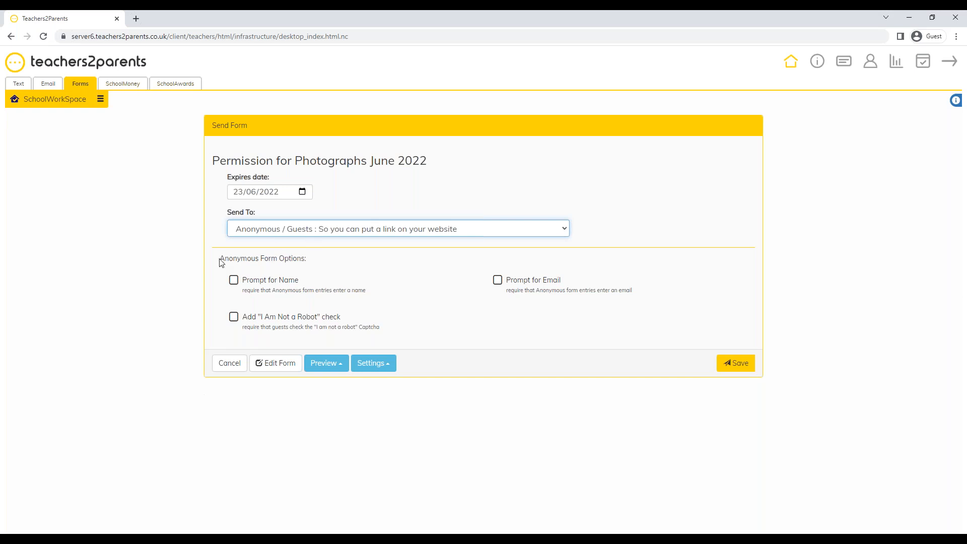
pyautogui.moveTo(220, 259); pyautogui.dragTo(310, 267)
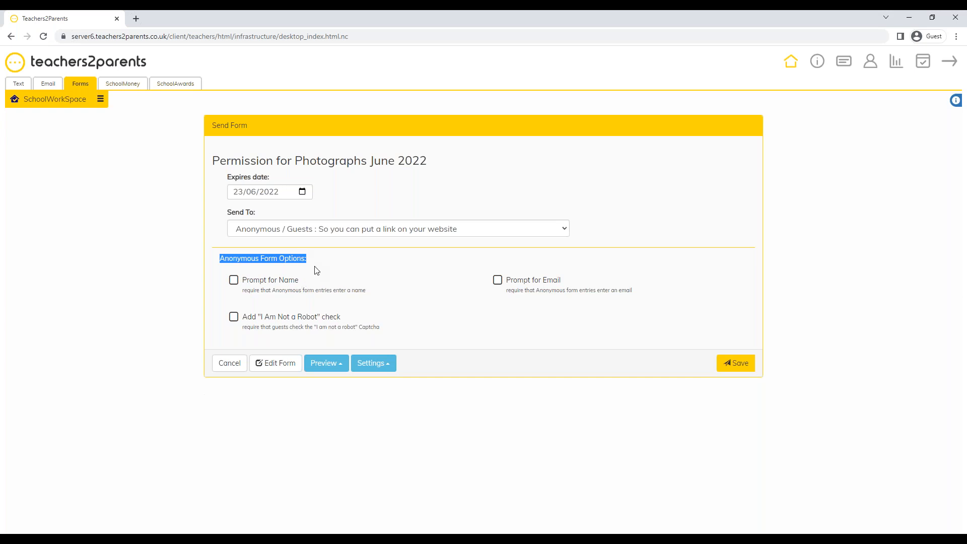
pyautogui.click(234, 282)
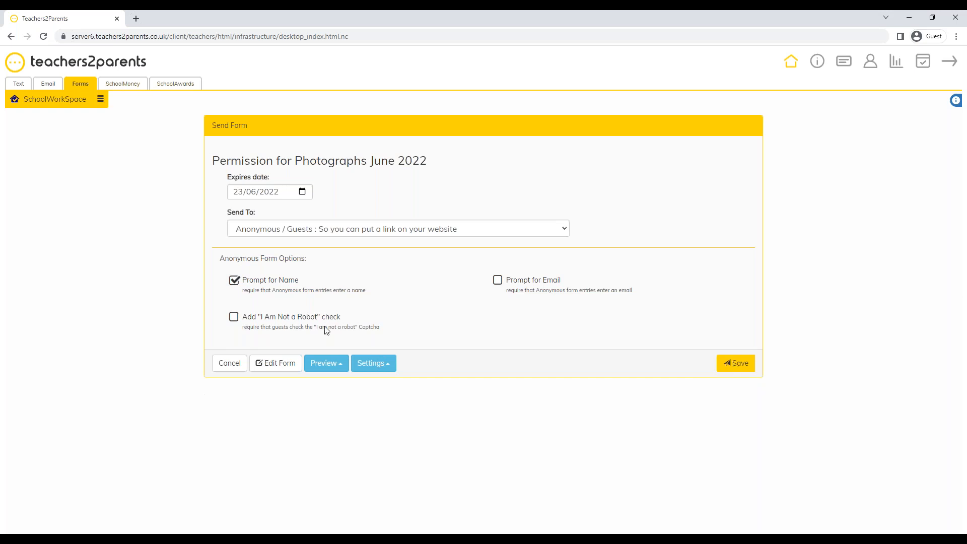
pyautogui.click(561, 231)
pyautogui.click(461, 244)
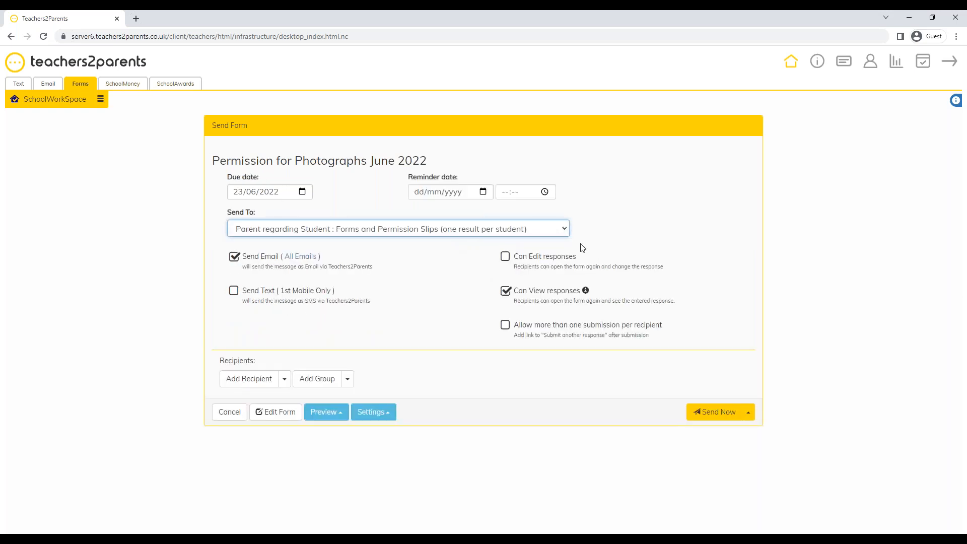
# Step: View the Send Later and Repeat Schedule alternatives to sending the form immediately
pyautogui.click(751, 416)
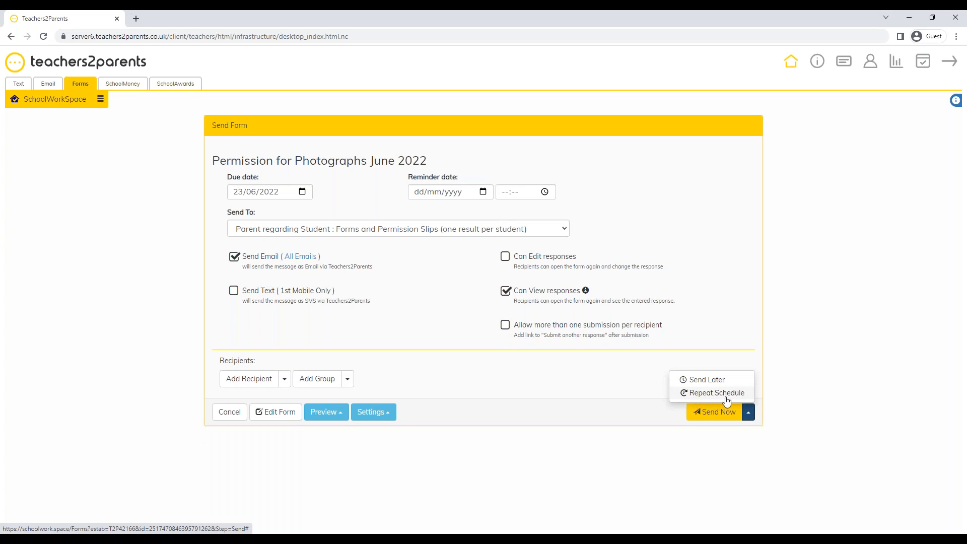
pyautogui.click(586, 449)
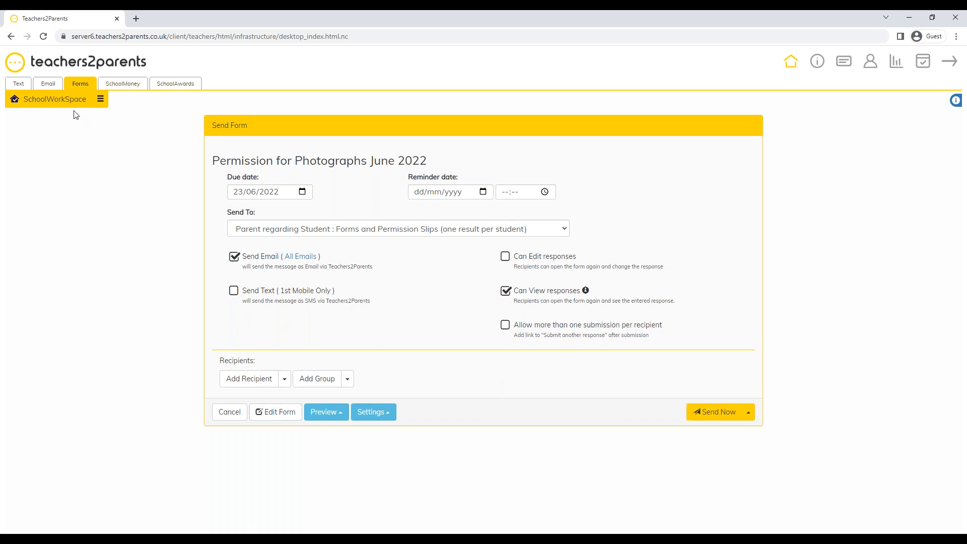
# Step: Return to the draft forms list and open Student Medical Information June 2022 in the form builder
pyautogui.click(58, 102)
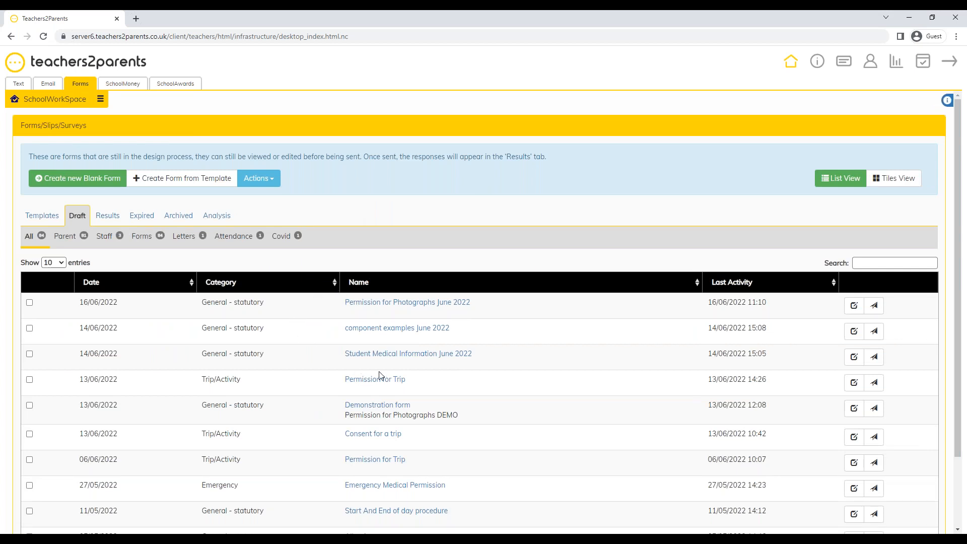
pyautogui.moveTo(374, 357)
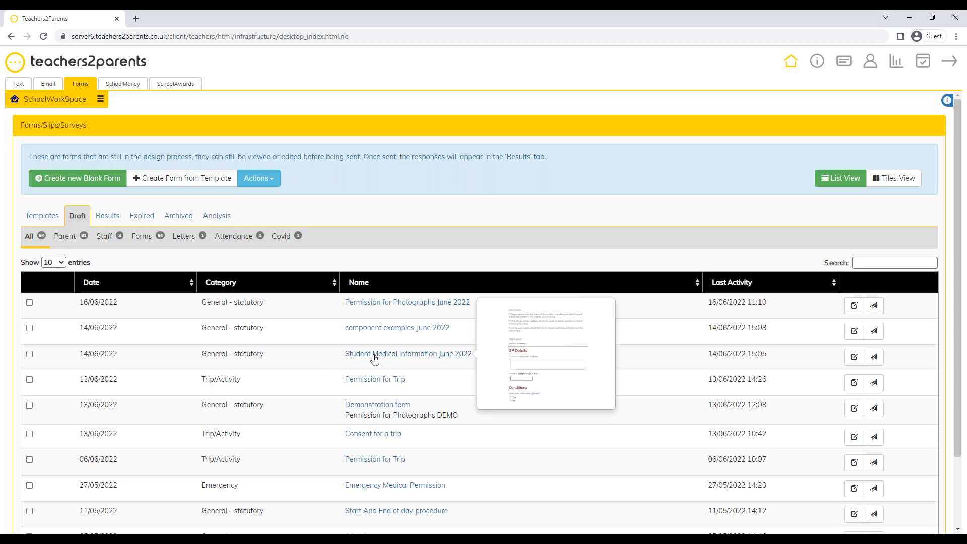
pyautogui.click(421, 356)
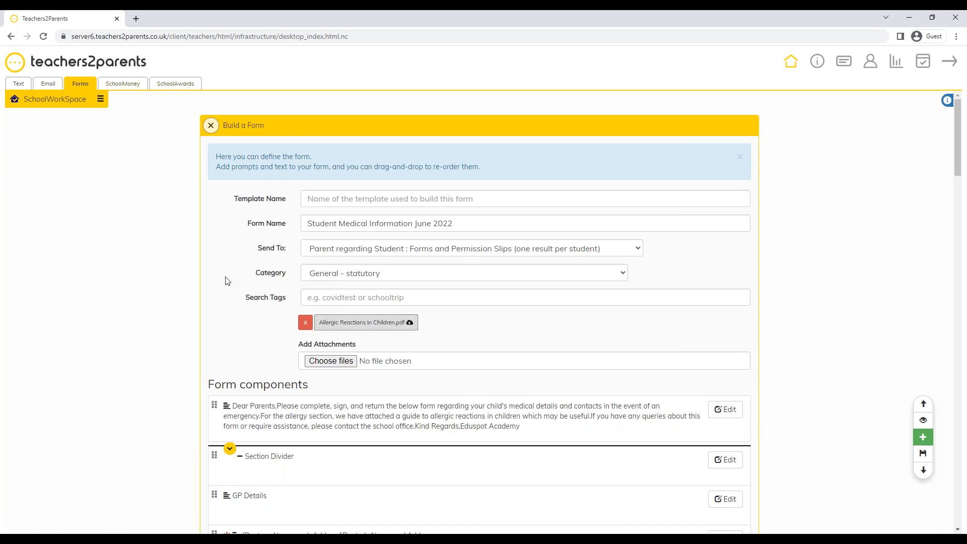
# Step: Examine the medical form's components from the introductory text through allergies and emergency contacts to the signature
pyautogui.scroll(-5, 235, 255)
pyautogui.scroll(-5, 187, 243)
pyautogui.scroll(-5, 186, 243)
pyautogui.scroll(-7, 187, 243)
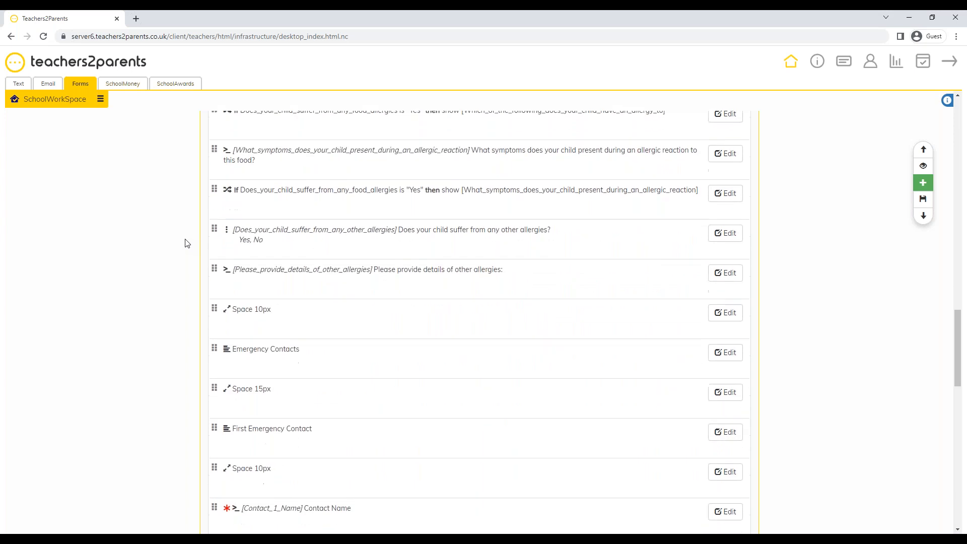
pyautogui.scroll(10, 187, 243)
pyautogui.scroll(12, 187, 243)
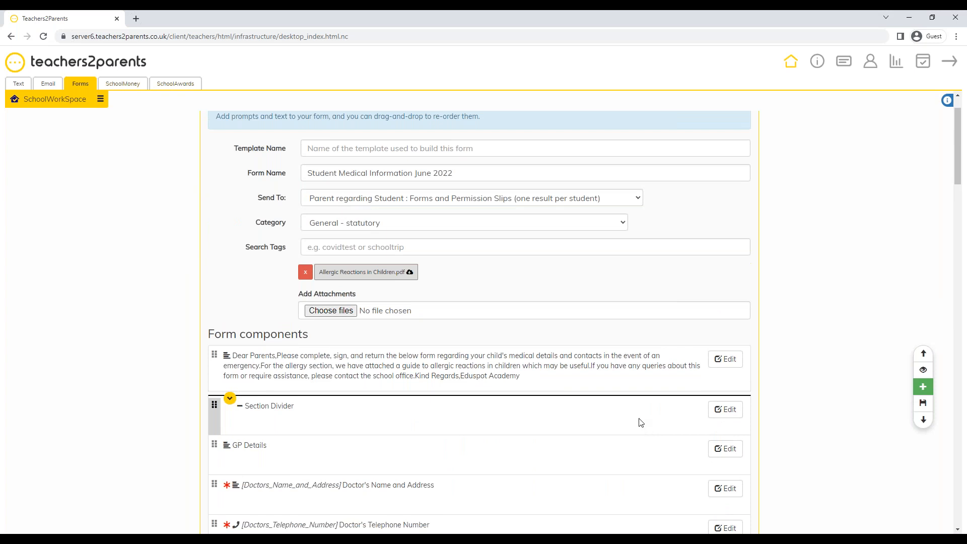
pyautogui.moveTo(958, 179); pyautogui.dragTo(960, 531)
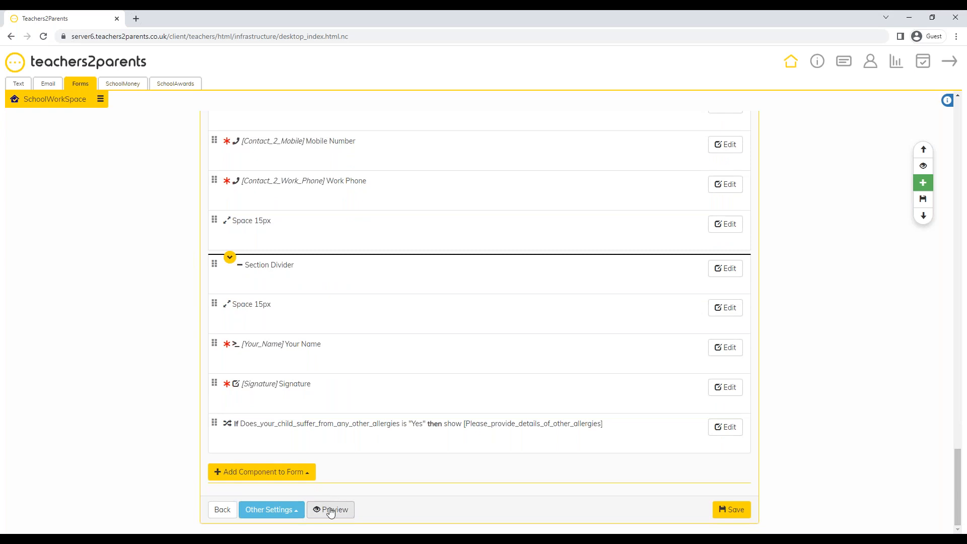
pyautogui.scroll(20, 883, 398)
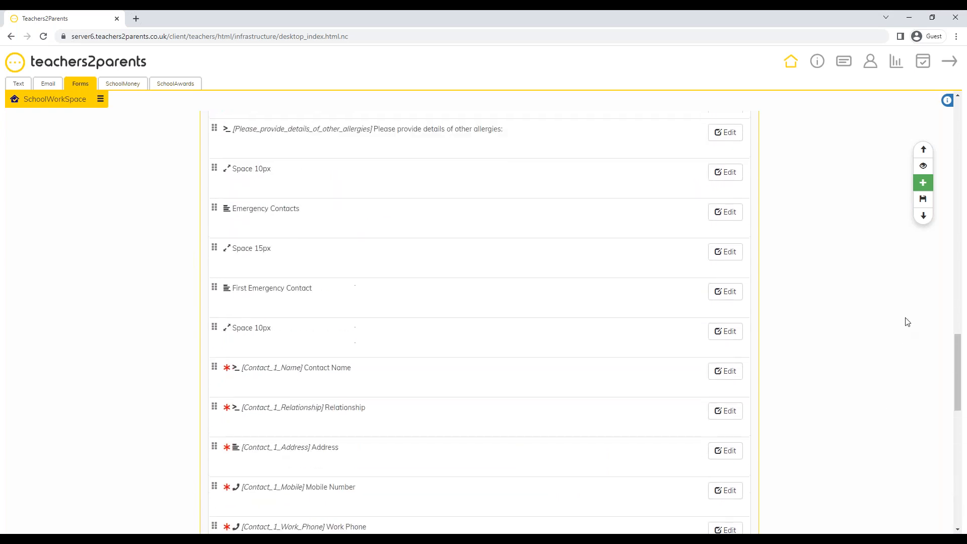
pyautogui.scroll(20, 907, 319)
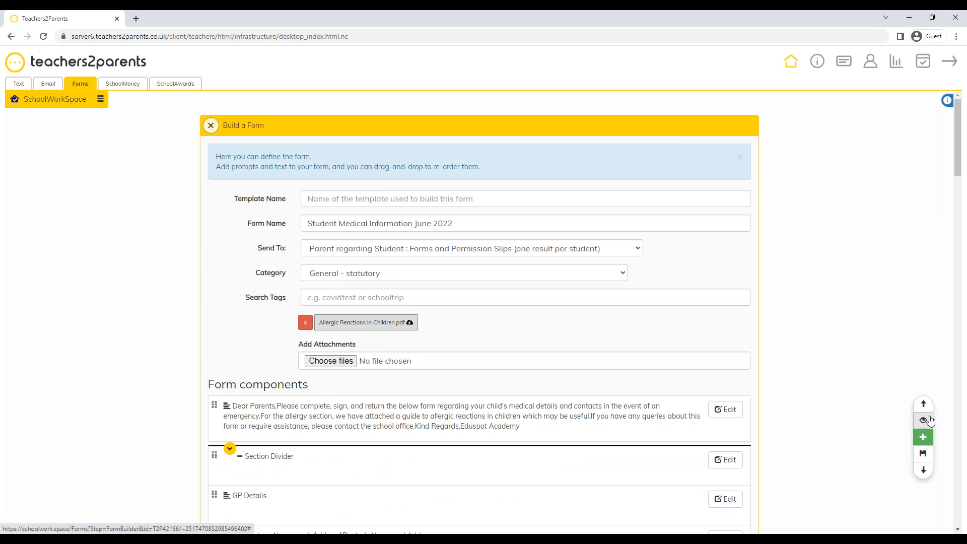
# Step: Preview the medical information form and examine its GP Details fields for the doctor's name, address and telephone number
pyautogui.click(923, 422)
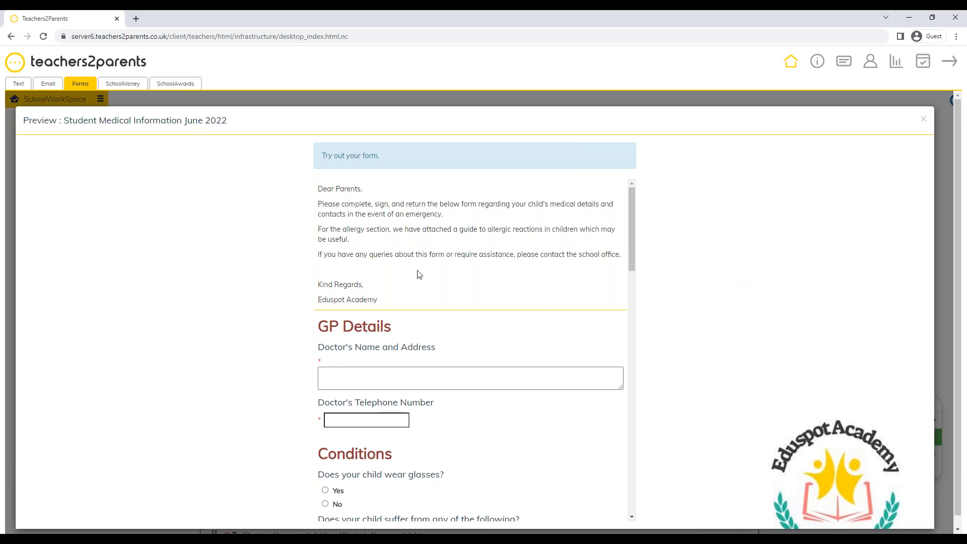
pyautogui.scroll(-1, 635, 236)
pyautogui.scroll(-3, 636, 236)
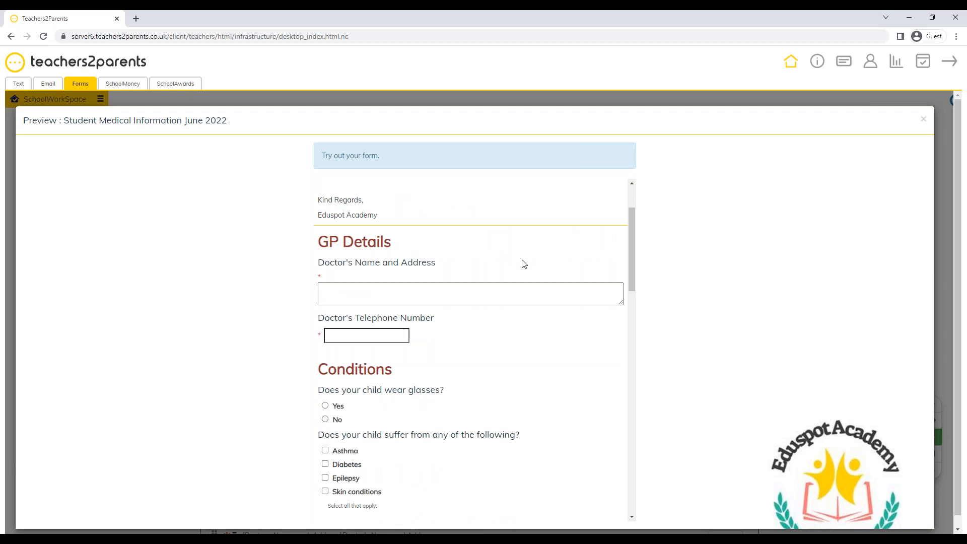
pyautogui.click(328, 287)
pyautogui.moveTo(321, 262); pyautogui.dragTo(436, 262)
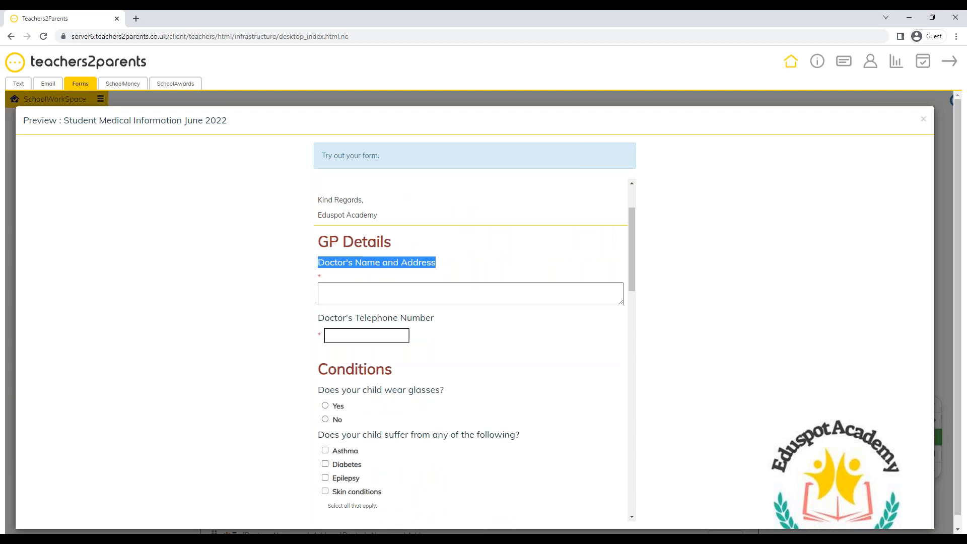
pyautogui.click(387, 295)
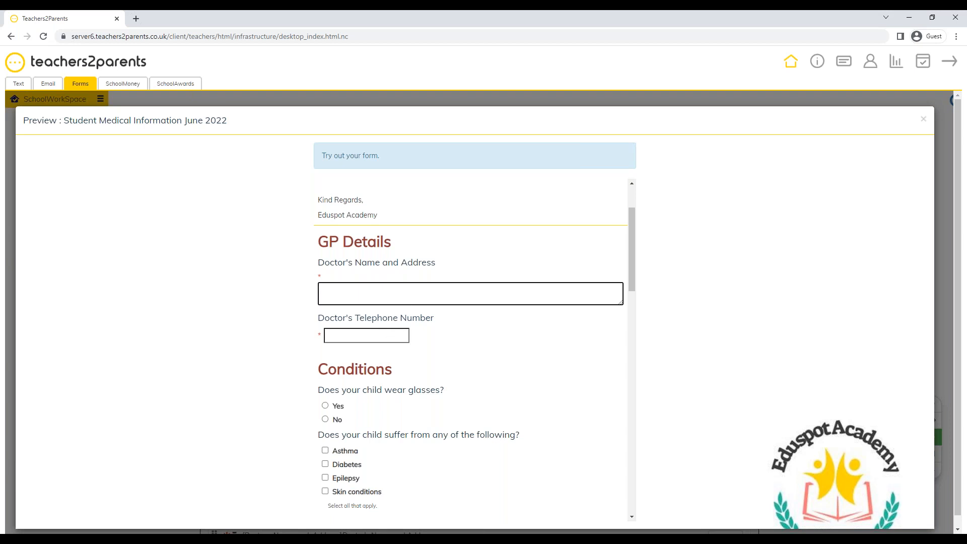
pyautogui.click(387, 340)
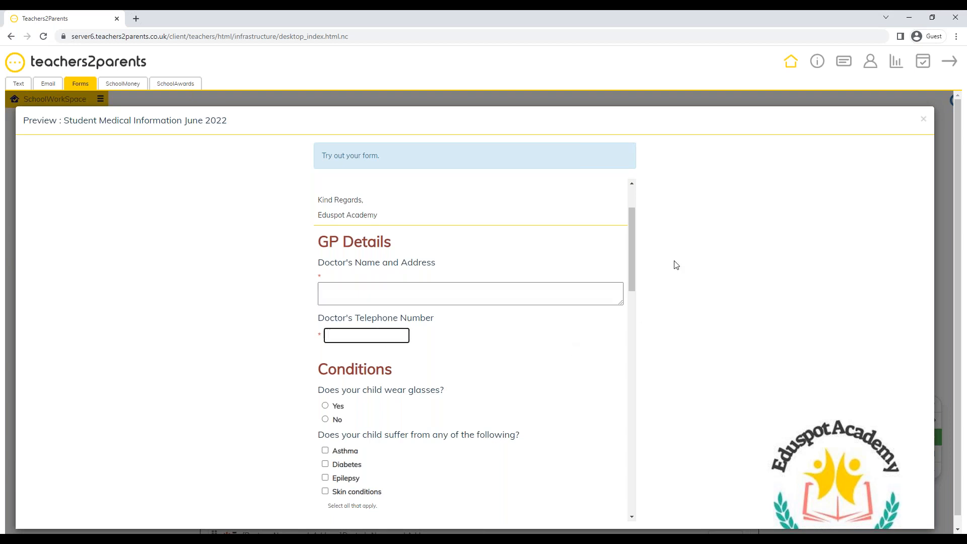
# Step: Try the Conditions questions with glasses Yes, Asthma and Diabetes selected, and other medical conditions set to Yes and then No
pyautogui.moveTo(632, 231); pyautogui.dragTo(637, 276)
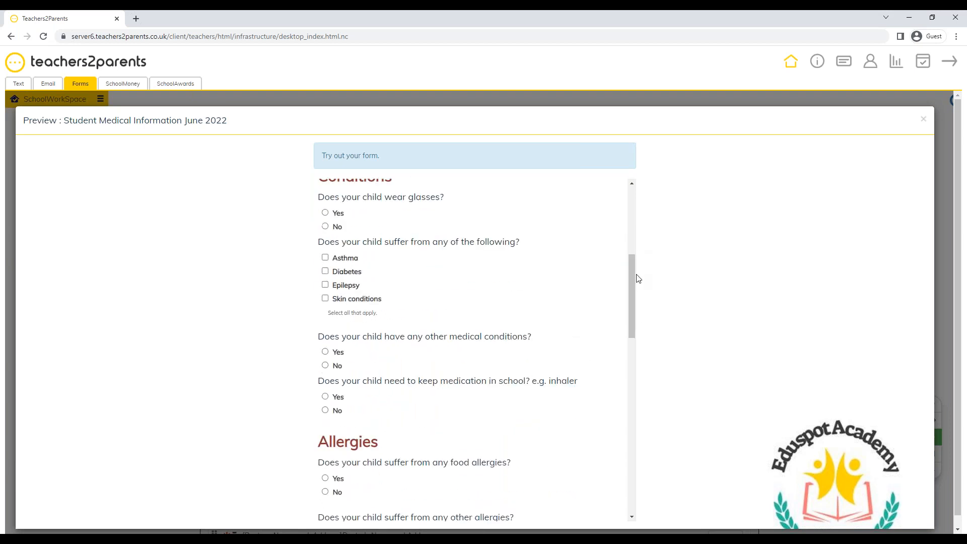
pyautogui.click(325, 214)
pyautogui.click(326, 258)
pyautogui.click(326, 272)
pyautogui.click(325, 353)
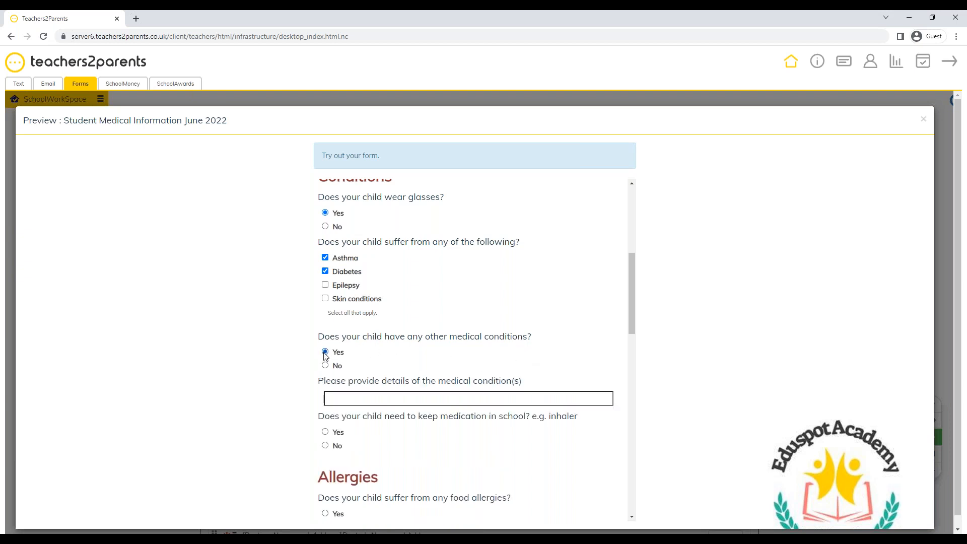
pyautogui.click(326, 365)
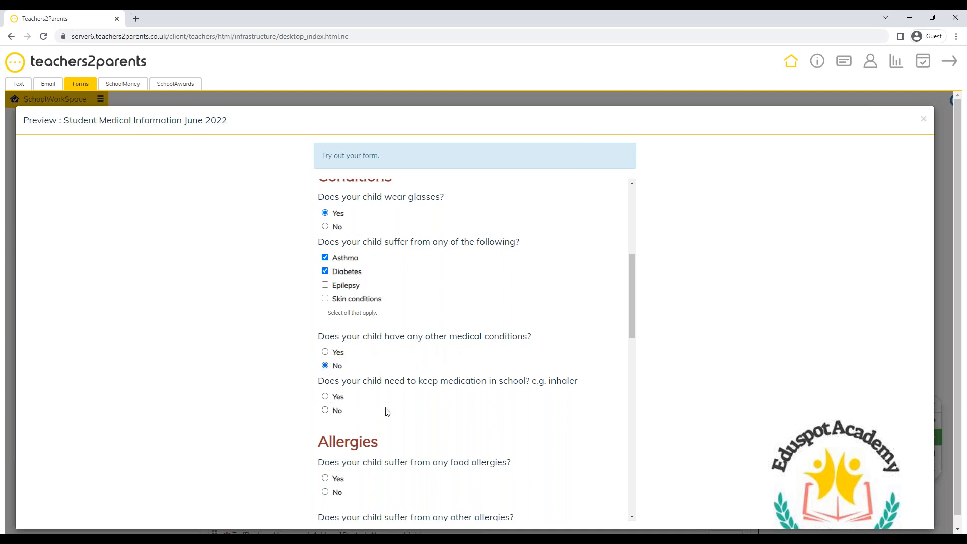
# Step: Answer Yes to other medical conditions in the preview, examine the follow-up details prompt, and close the preview
pyautogui.click(325, 352)
pyautogui.moveTo(319, 383); pyautogui.dragTo(549, 388)
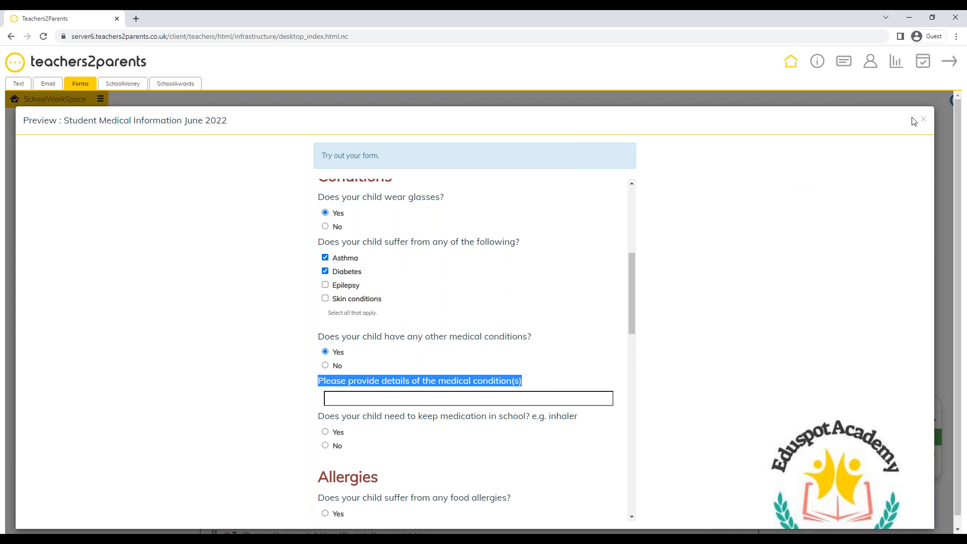
pyautogui.click(924, 123)
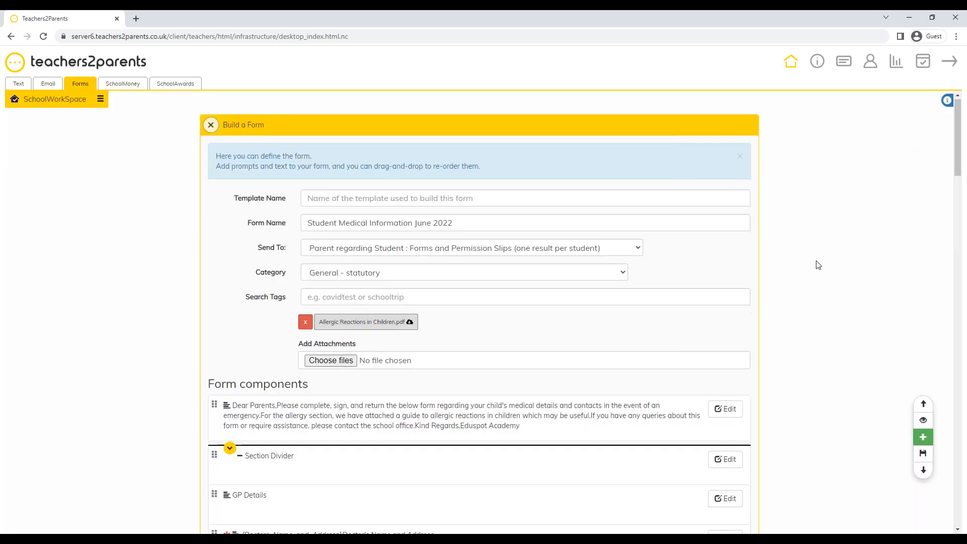
# Step: Examine the settings of the "Does your child have any other medical conditions?" question component and close them unchanged
pyautogui.scroll(-4, 821, 248)
pyautogui.scroll(-6, 810, 274)
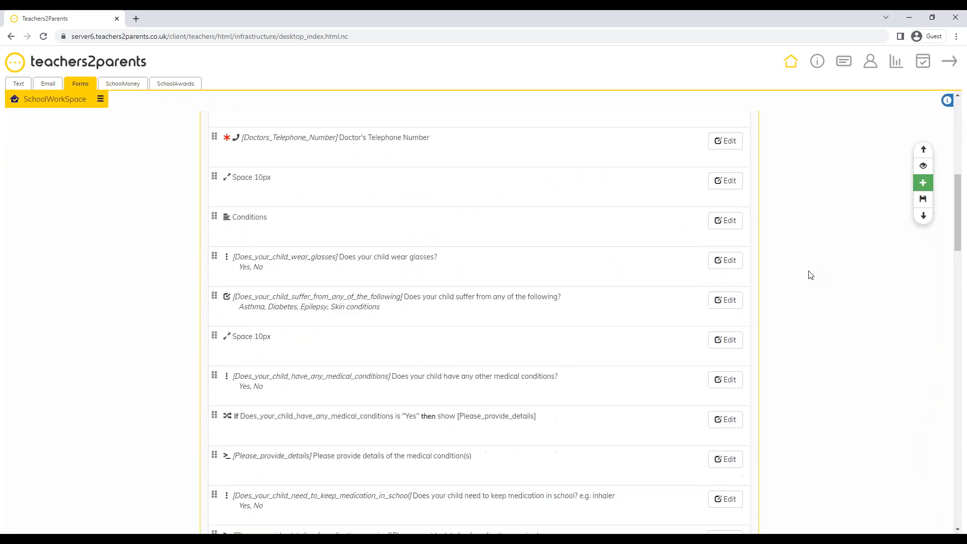
pyautogui.scroll(-1, 811, 274)
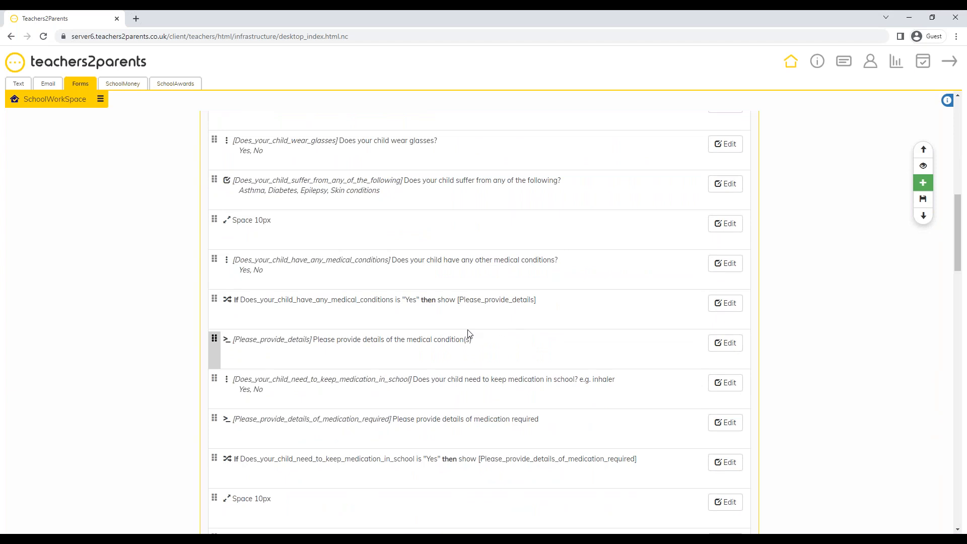
pyautogui.moveTo(239, 261); pyautogui.dragTo(408, 264)
pyautogui.click(240, 276)
pyautogui.click(718, 266)
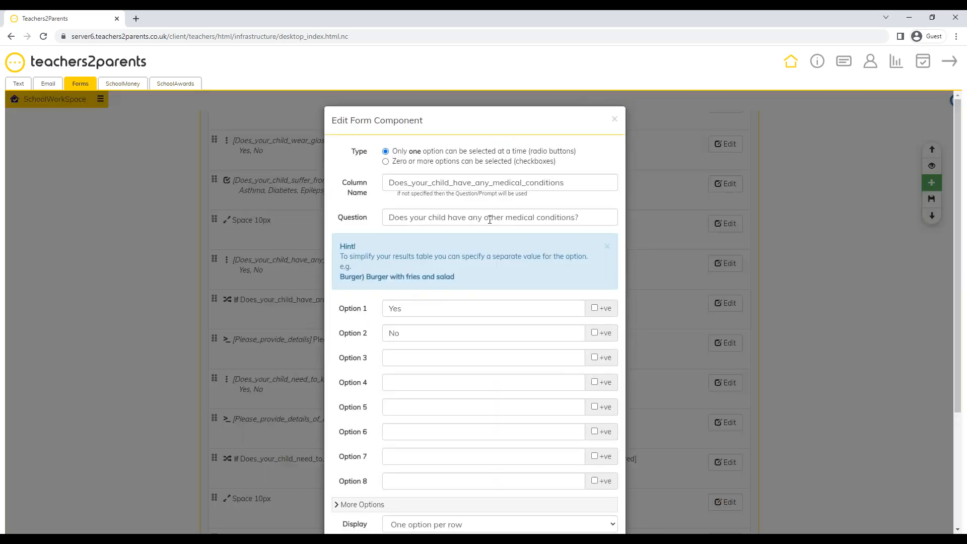
pyautogui.click(615, 120)
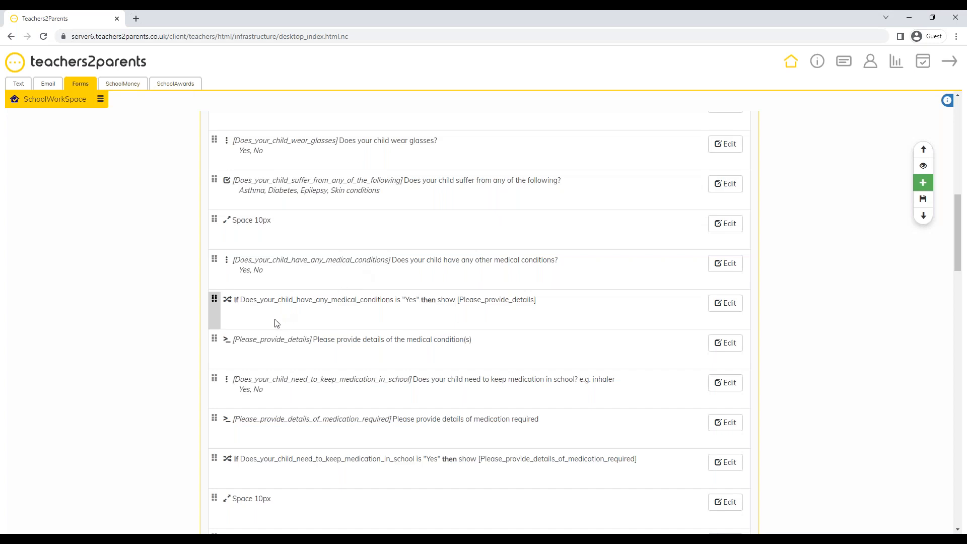
# Step: Open the conditional rule for the other medical conditions question and examine which questions its If condition can use
pyautogui.moveTo(313, 339); pyautogui.dragTo(466, 339)
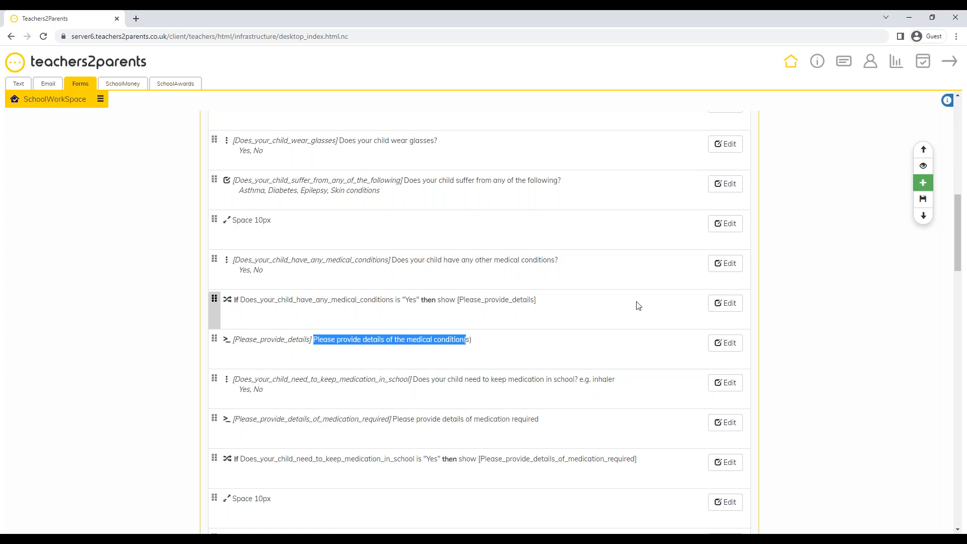
pyautogui.click(724, 302)
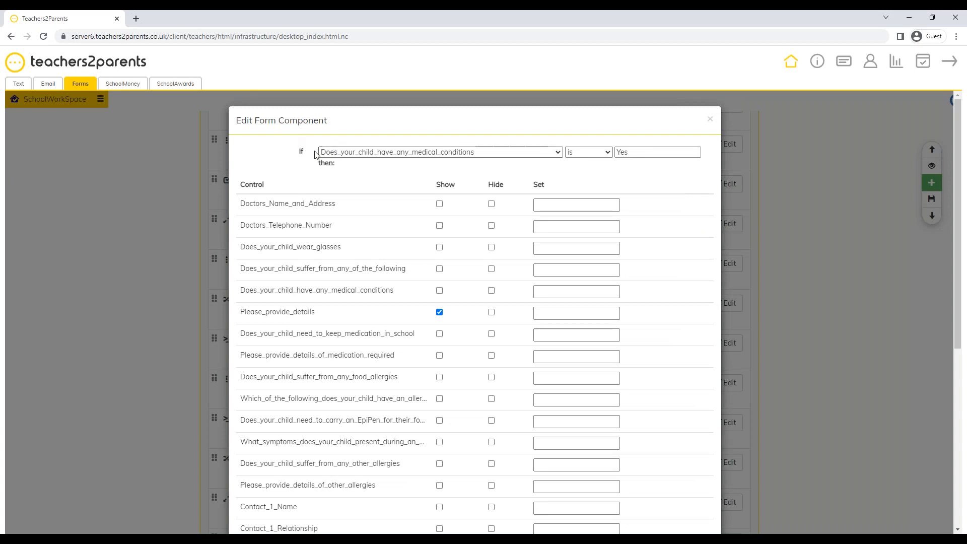
pyautogui.doubleClick(300, 153)
pyautogui.click(558, 153)
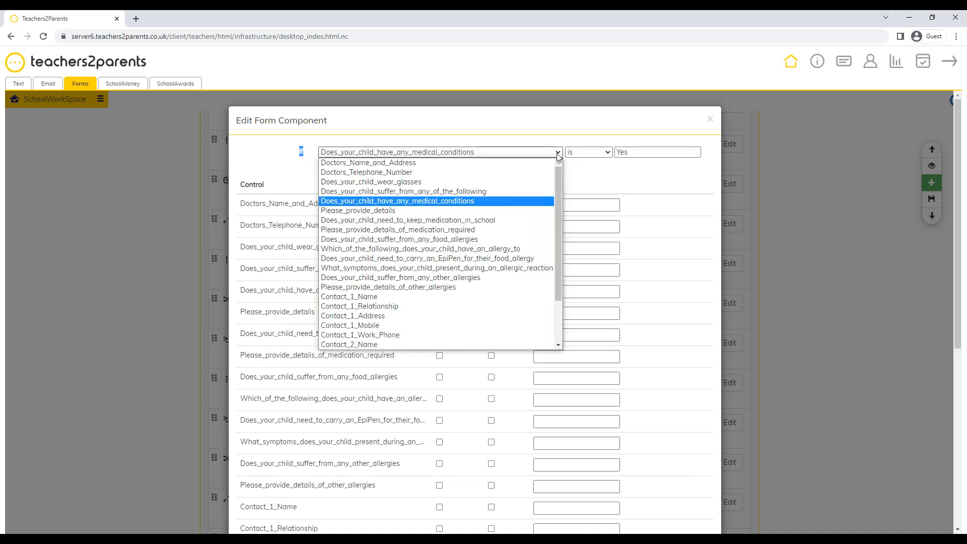
pyautogui.moveTo(559, 182); pyautogui.dragTo(536, 136)
pyautogui.click(541, 134)
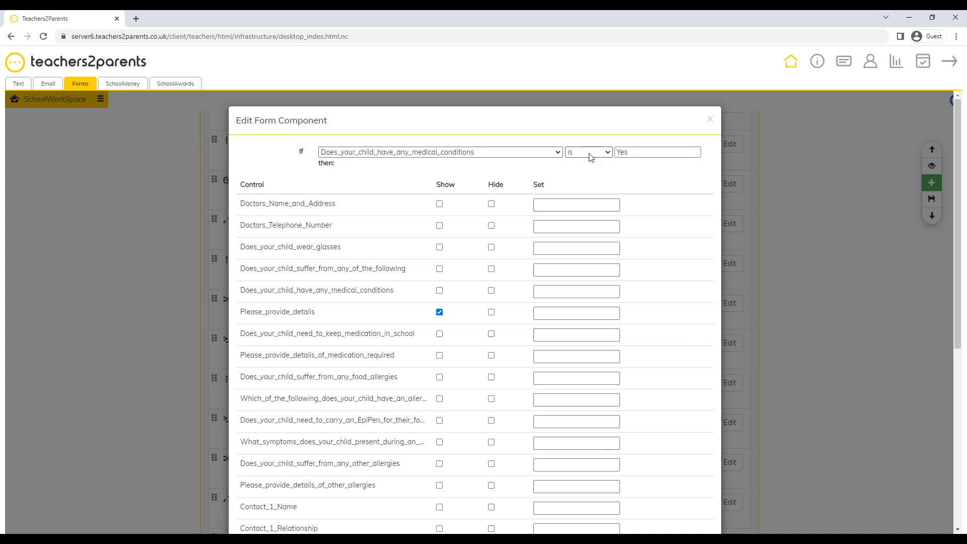
# Step: Examine the rule's Yes value and the Show setting for Please_provide_details, and close the rule unchanged
pyautogui.doubleClick(623, 152)
pyautogui.click(565, 173)
pyautogui.moveTo(240, 314); pyautogui.dragTo(319, 321)
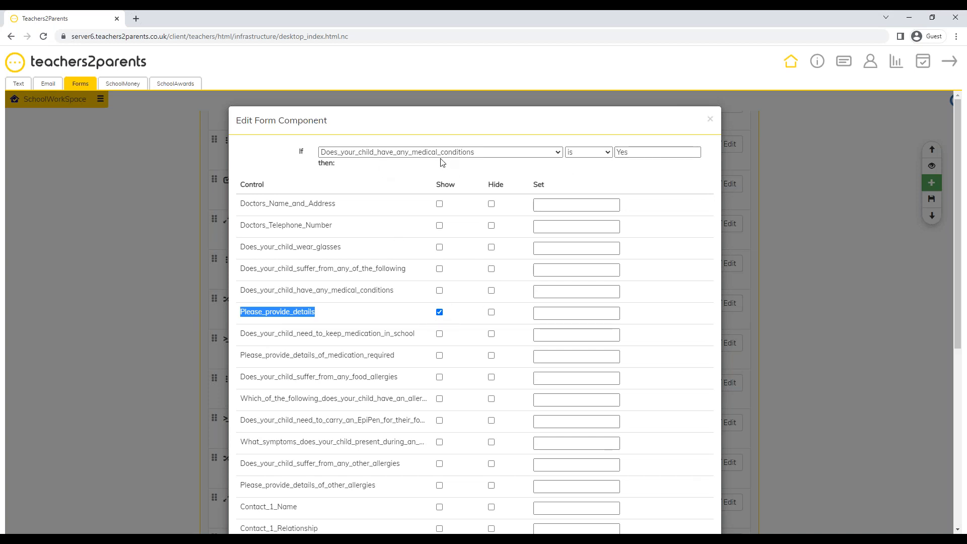
pyautogui.click(258, 313)
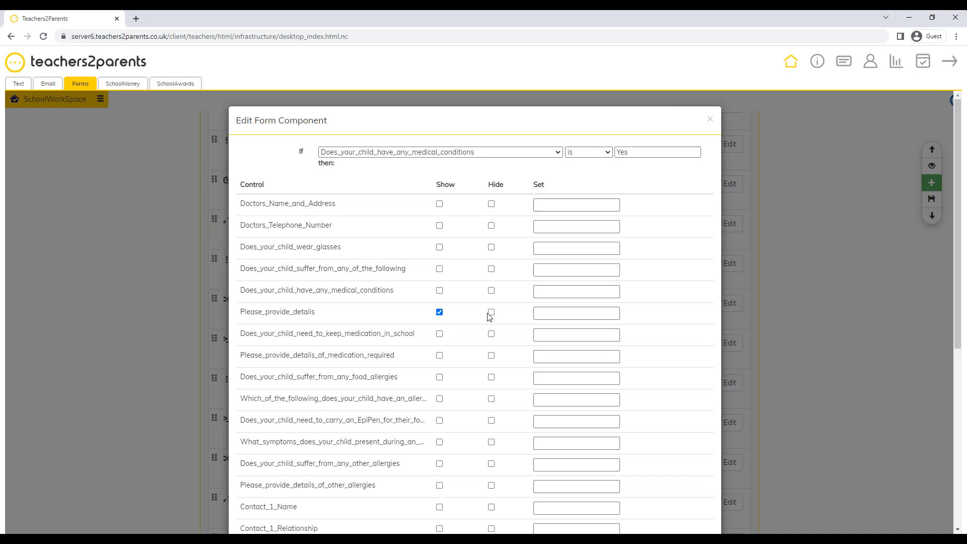
pyautogui.click(710, 121)
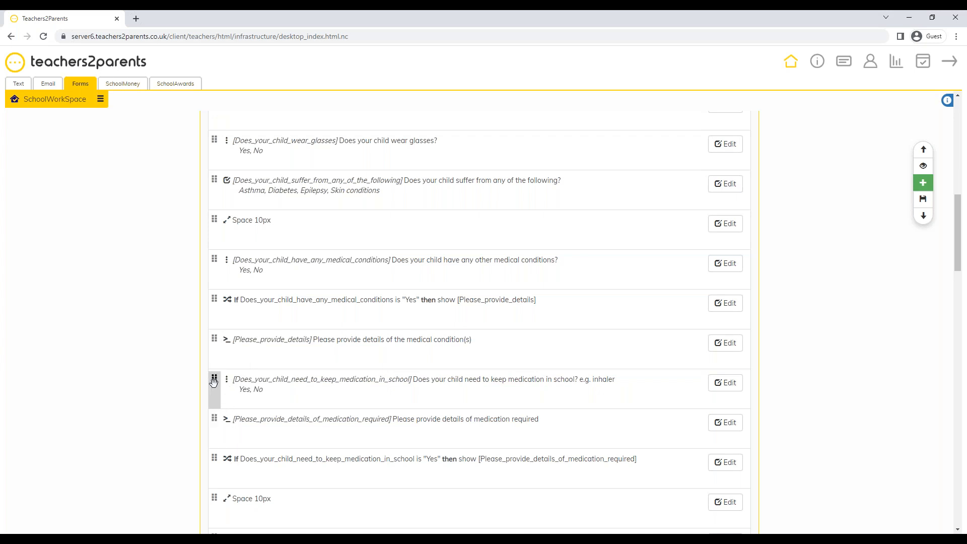
# Step: Leave the form builder for the forms list and open the results of Permission for Photographs 2022
pyautogui.moveTo(213, 383)
pyautogui.mouseDown()
pyautogui.moveTo(211, 434)
pyautogui.moveTo(210, 385)
pyautogui.mouseUp()
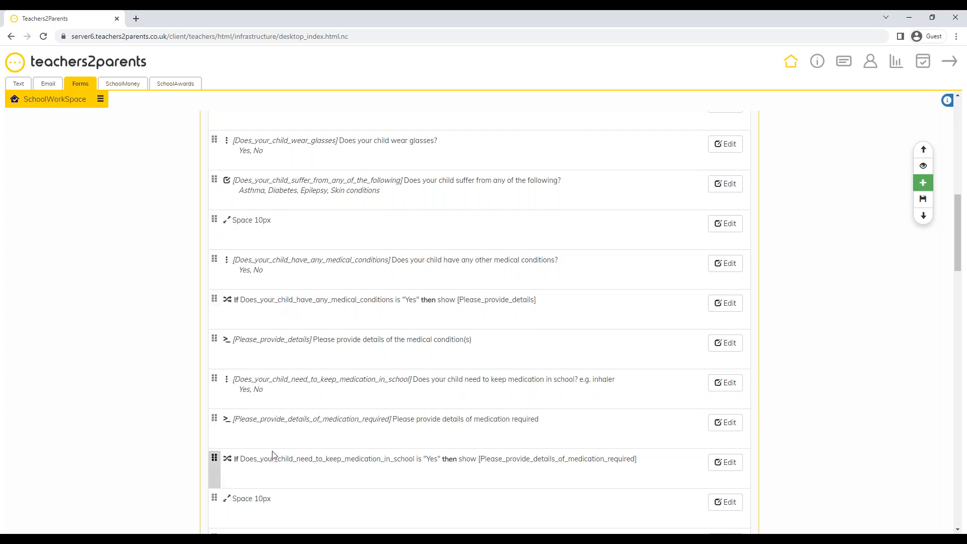
pyautogui.scroll(9, 192, 330)
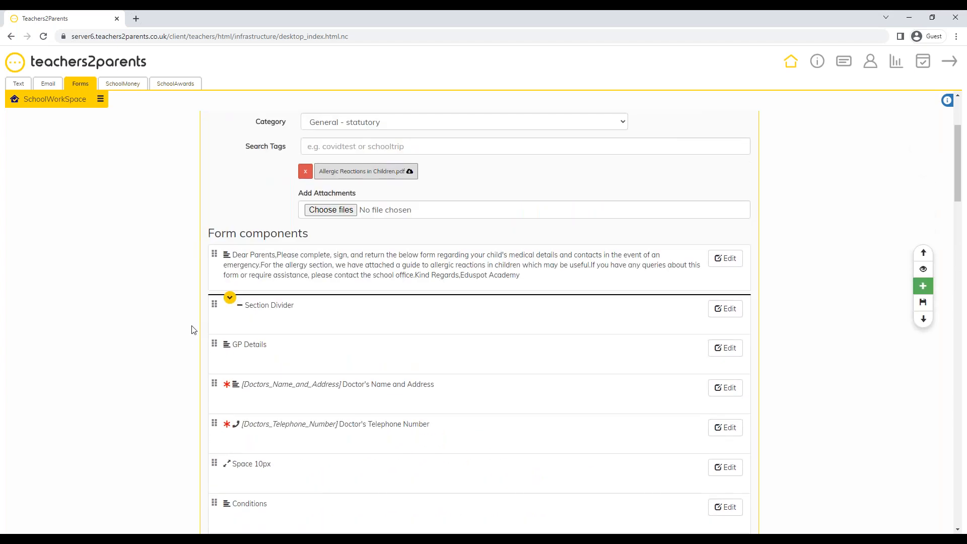
pyautogui.scroll(1, 192, 330)
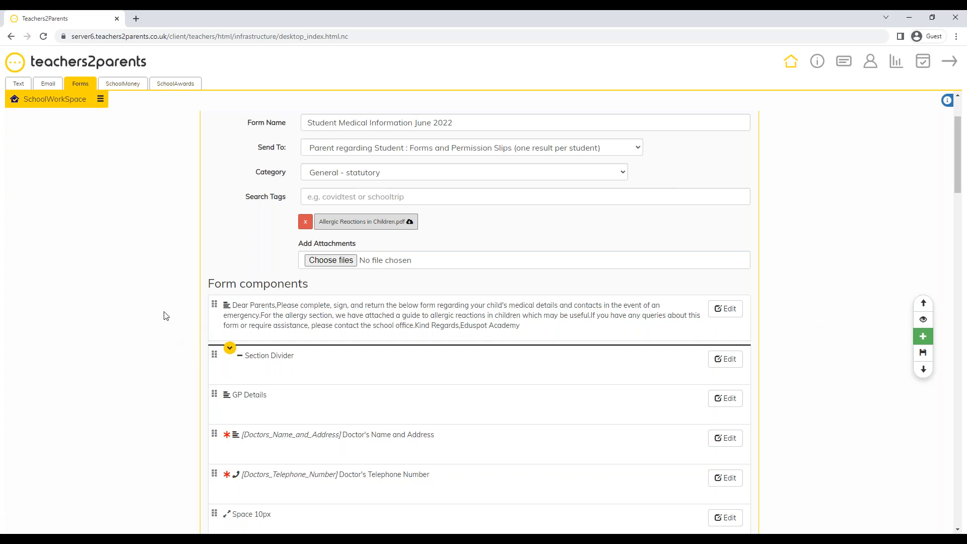
pyautogui.click(85, 101)
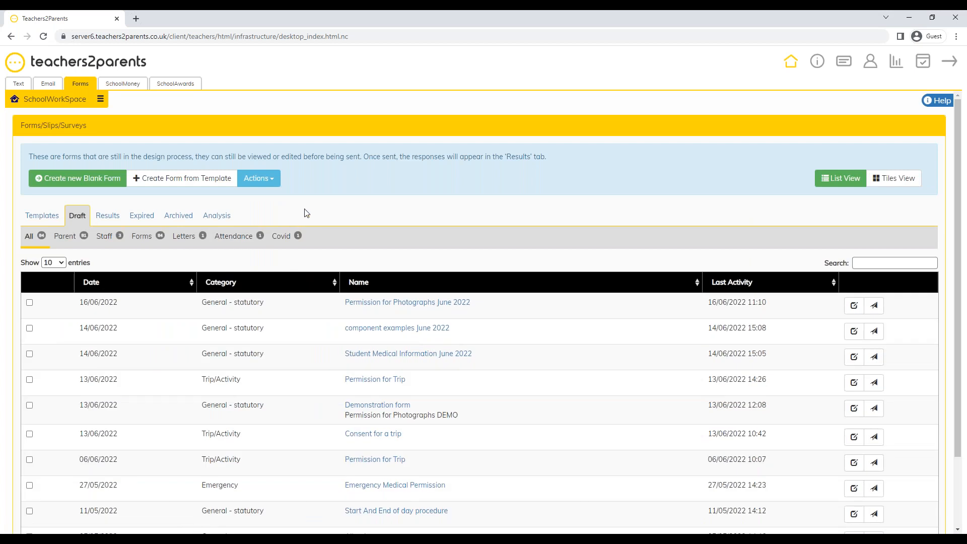
pyautogui.click(110, 217)
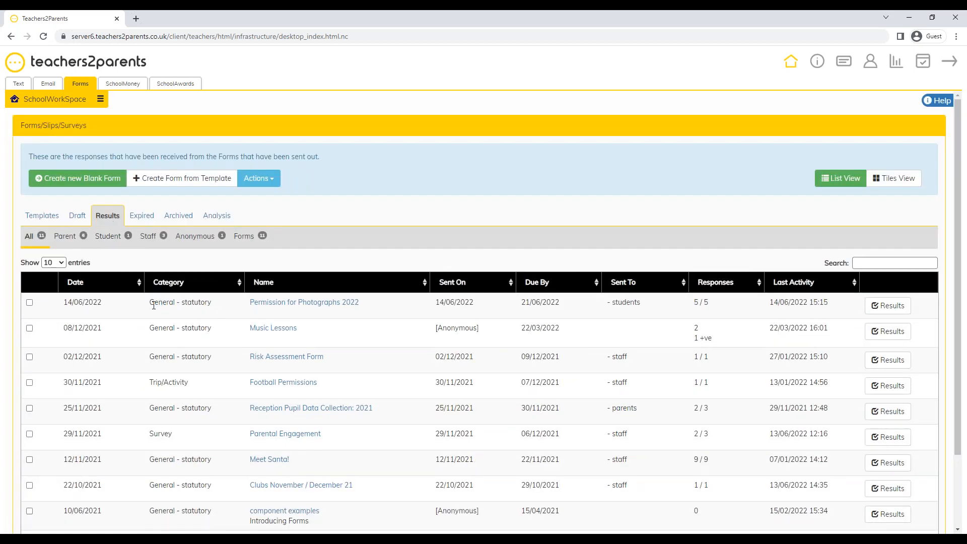
pyautogui.moveTo(266, 306)
pyautogui.click(895, 308)
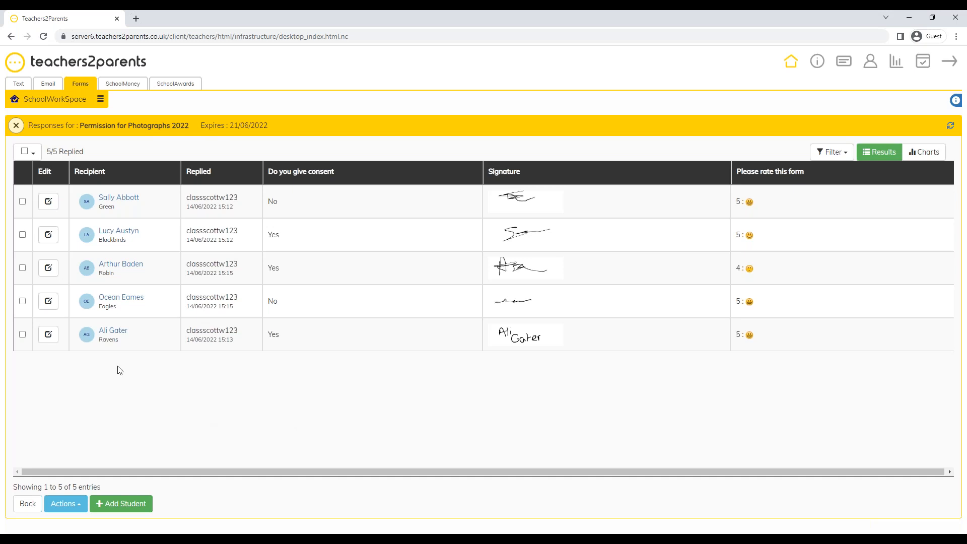
# Step: Try changing the Ravens student's consent answer to No, examine the Reason for Edit field, and close the response without submitting
pyautogui.click(49, 335)
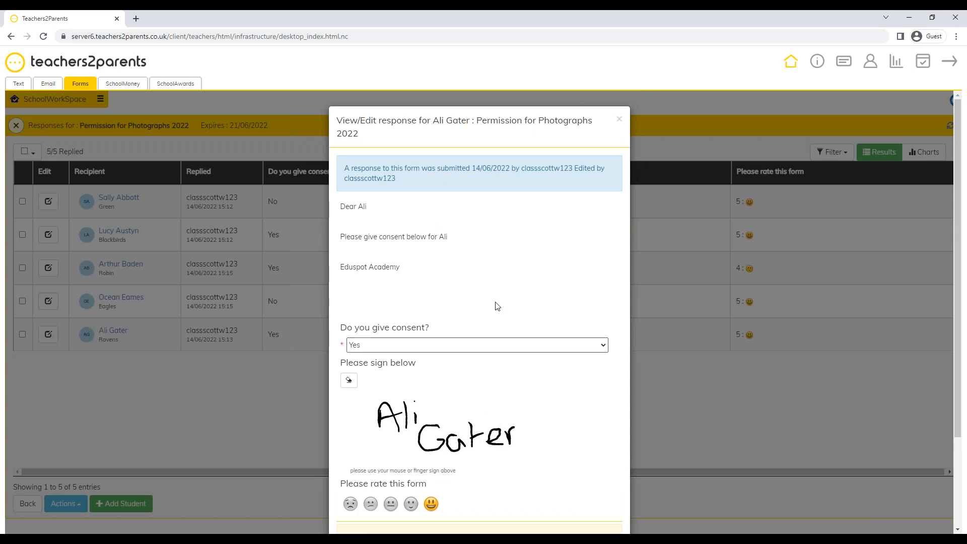
pyautogui.scroll(-1, 512, 250)
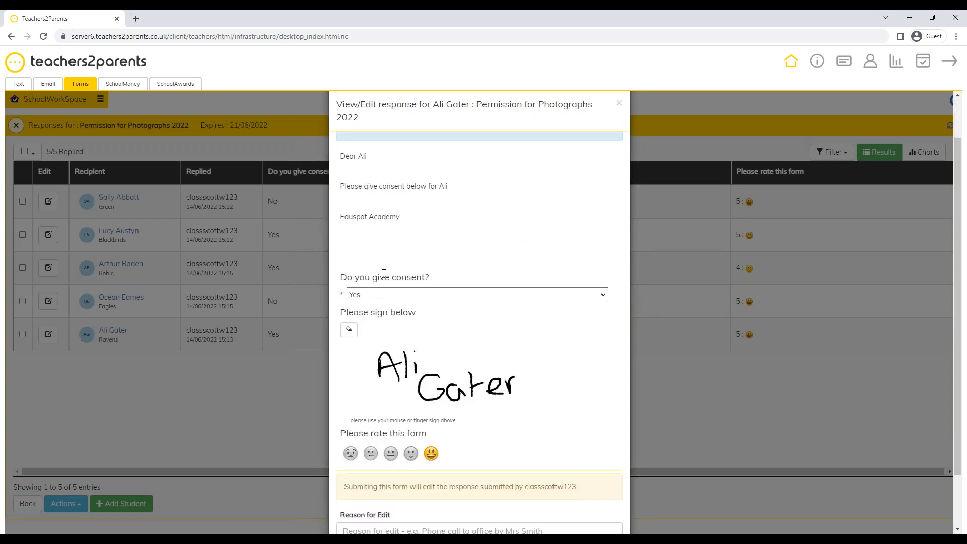
pyautogui.click(352, 296)
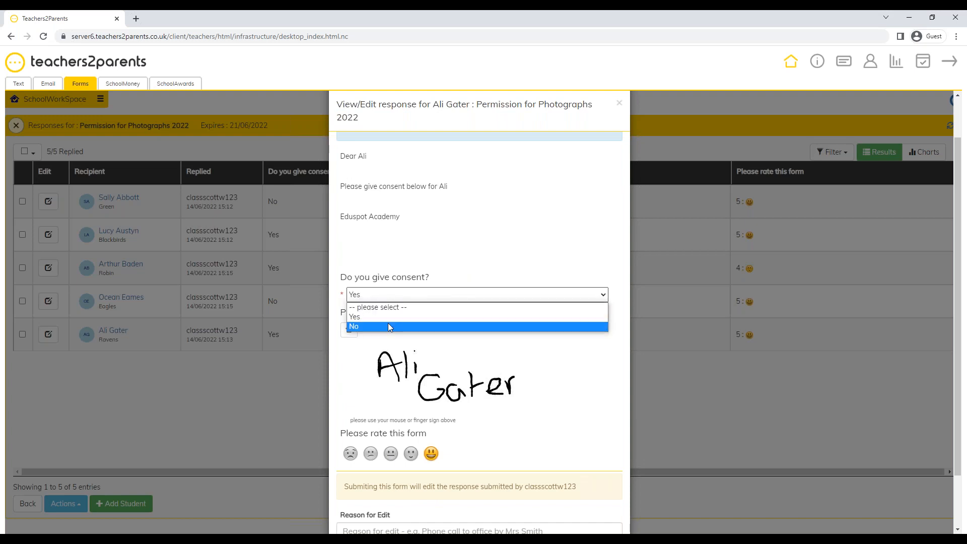
pyautogui.click(450, 325)
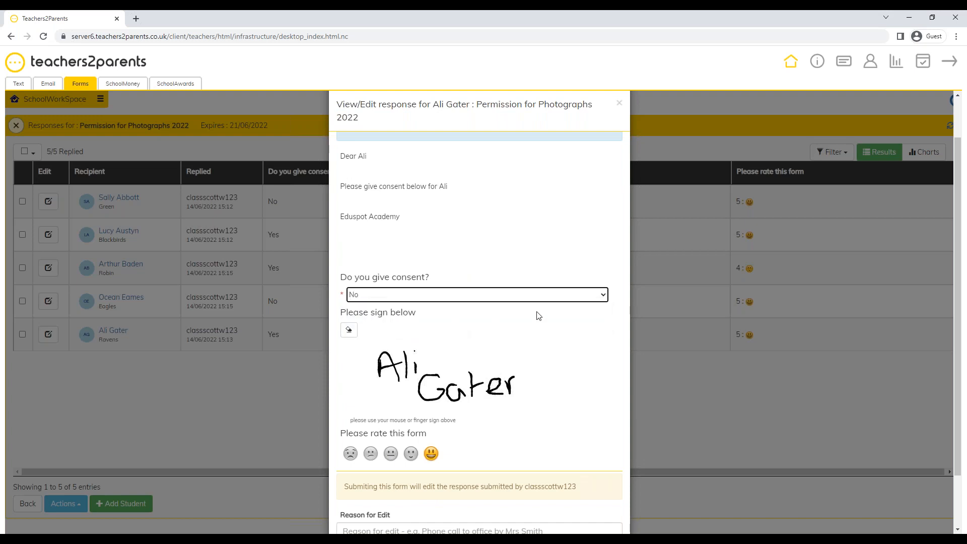
pyautogui.scroll(-1, 576, 313)
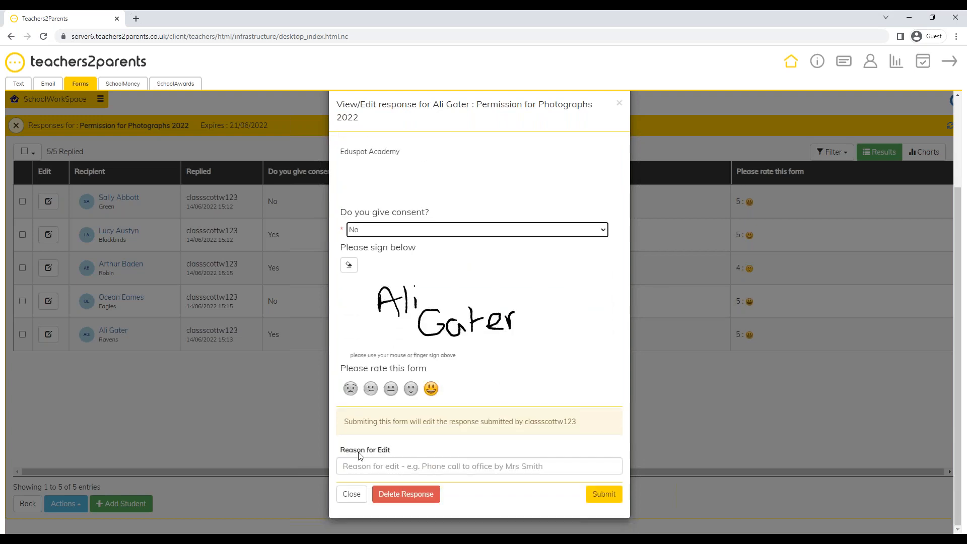
pyautogui.moveTo(340, 450); pyautogui.dragTo(391, 454)
pyautogui.click(382, 464)
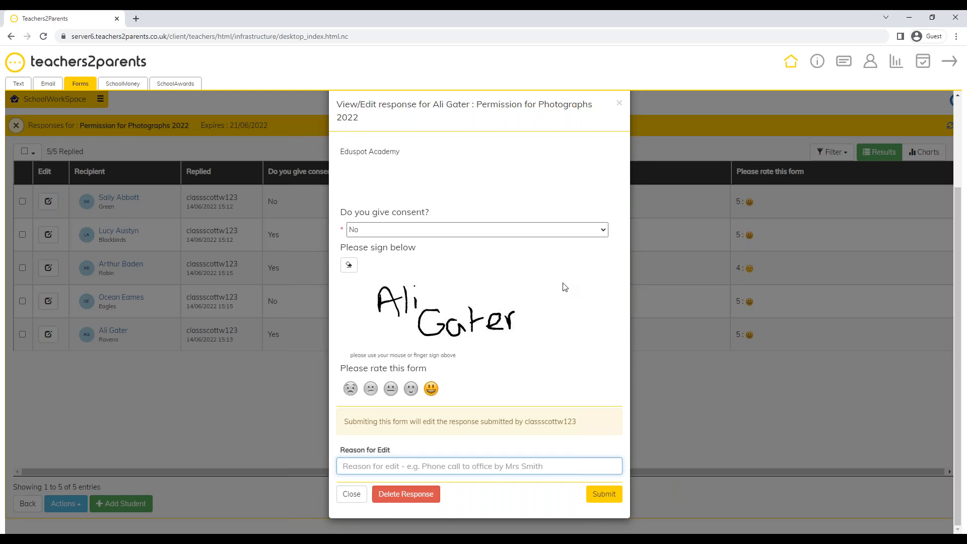
pyautogui.scroll(3, 572, 270)
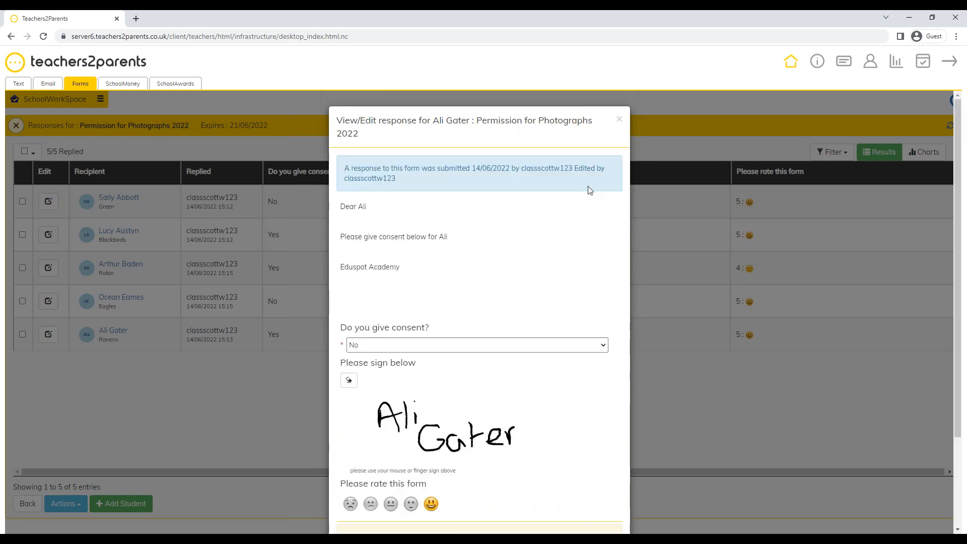
pyautogui.click(620, 121)
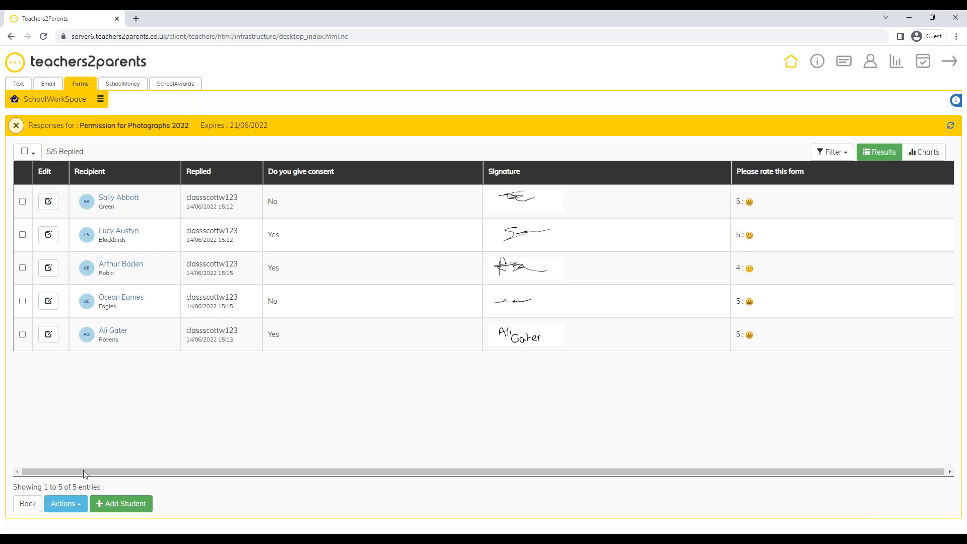
# Step: Examine the actions available for the photograph form's responses and return to the list of form results
pyautogui.click(76, 509)
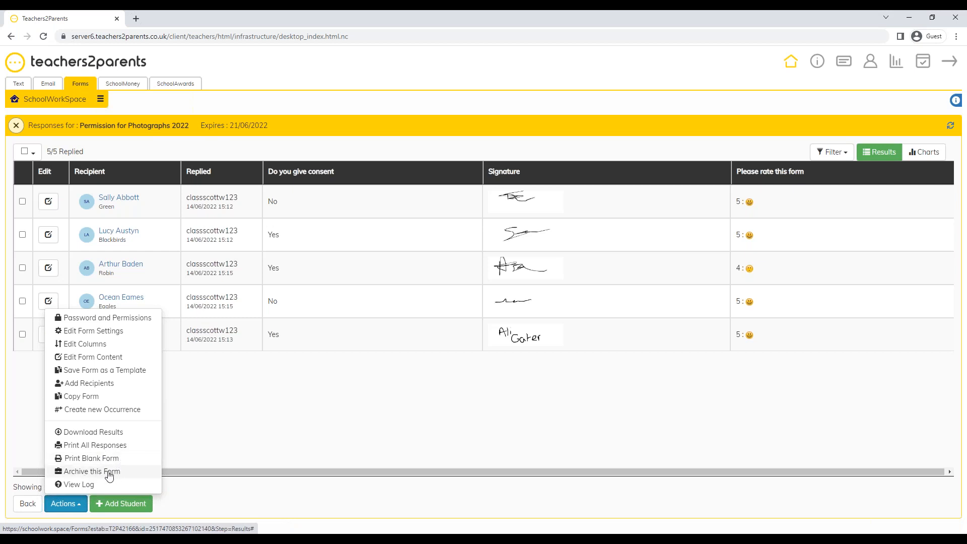
pyautogui.click(246, 436)
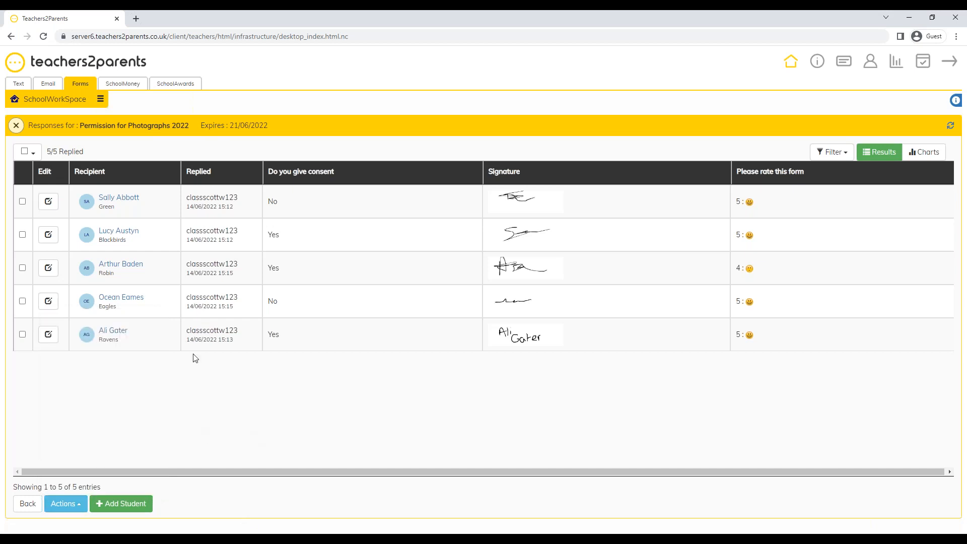
pyautogui.click(58, 104)
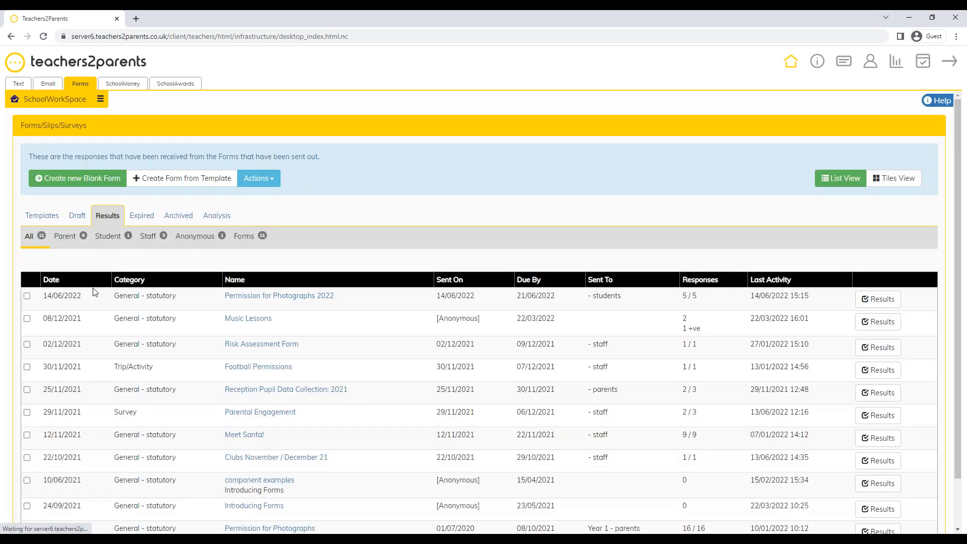
# Step: Select Football Permissions and Reception Pupil Data Collection: 2021, examine the archive option for selected forms, and clear the selection
pyautogui.scroll(-2, 151, 395)
pyautogui.scroll(2, 157, 389)
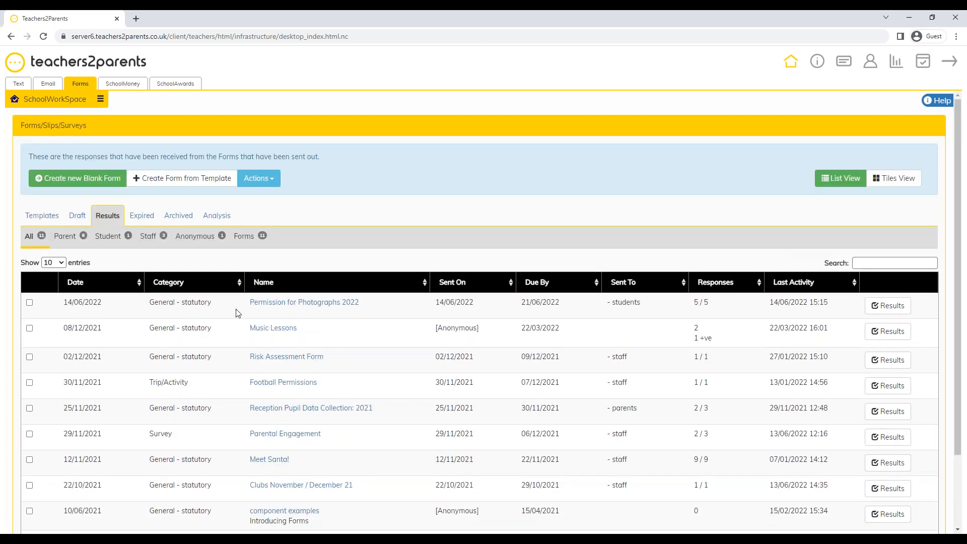
pyautogui.scroll(-1, 331, 361)
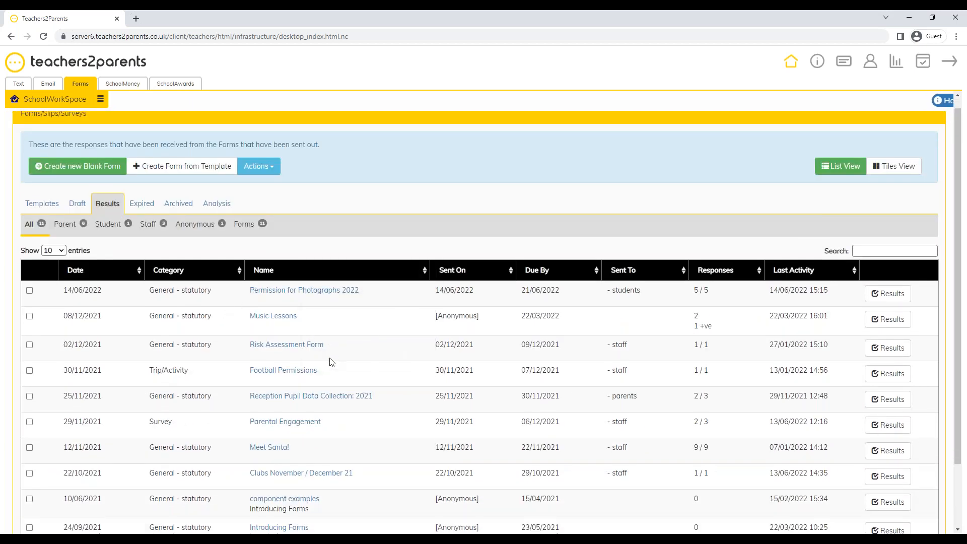
pyautogui.scroll(-2, 331, 362)
pyautogui.click(29, 296)
pyautogui.click(29, 321)
pyautogui.click(62, 509)
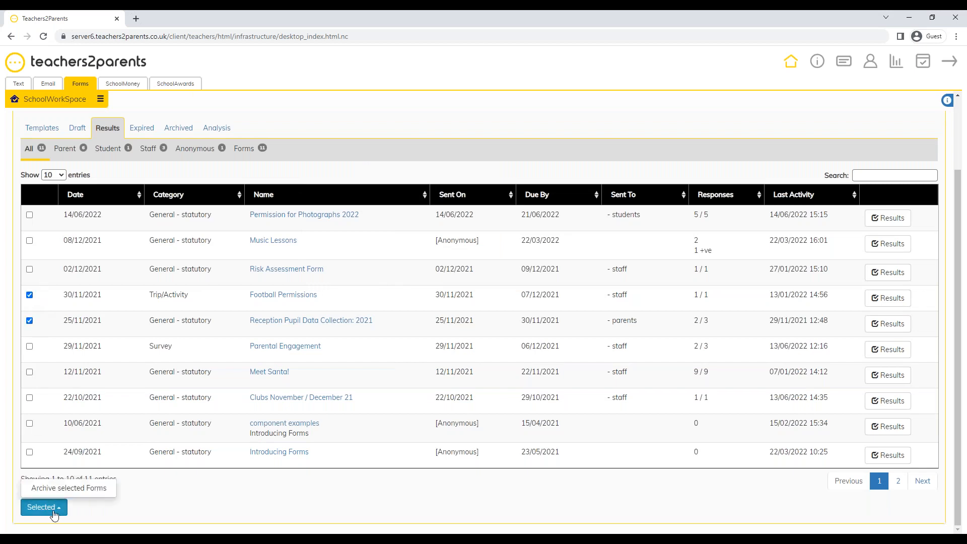
pyautogui.click(78, 492)
pyautogui.click(29, 382)
pyautogui.click(29, 408)
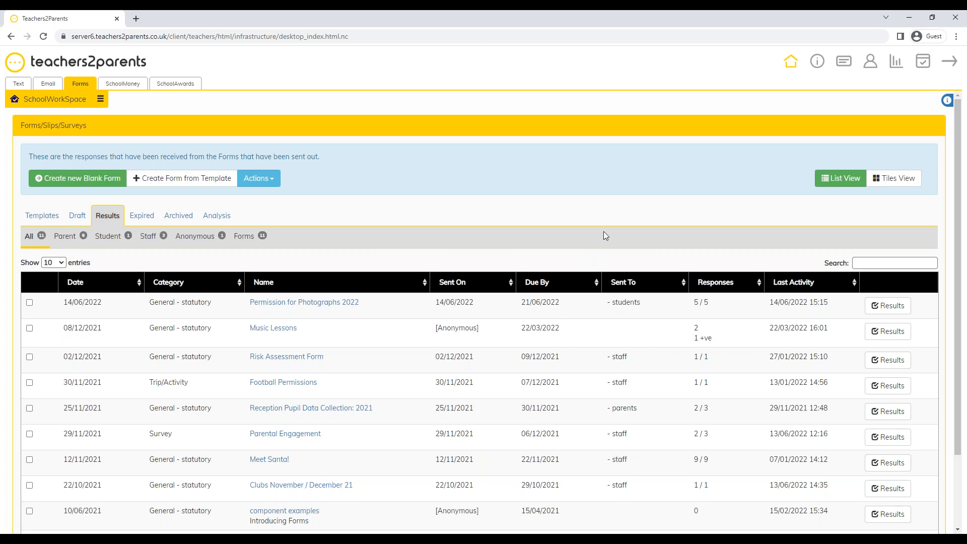
# Step: Open the help videos on sending forms and viewing form responses
pyautogui.click(943, 100)
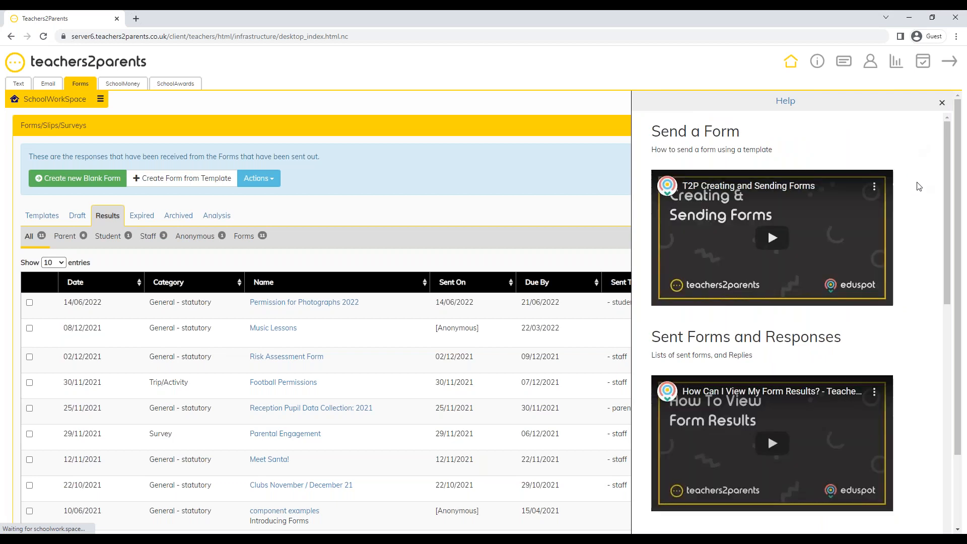
# Step: Review the Forms help videos and the list of further help topics, and close the help
pyautogui.scroll(-3, 919, 186)
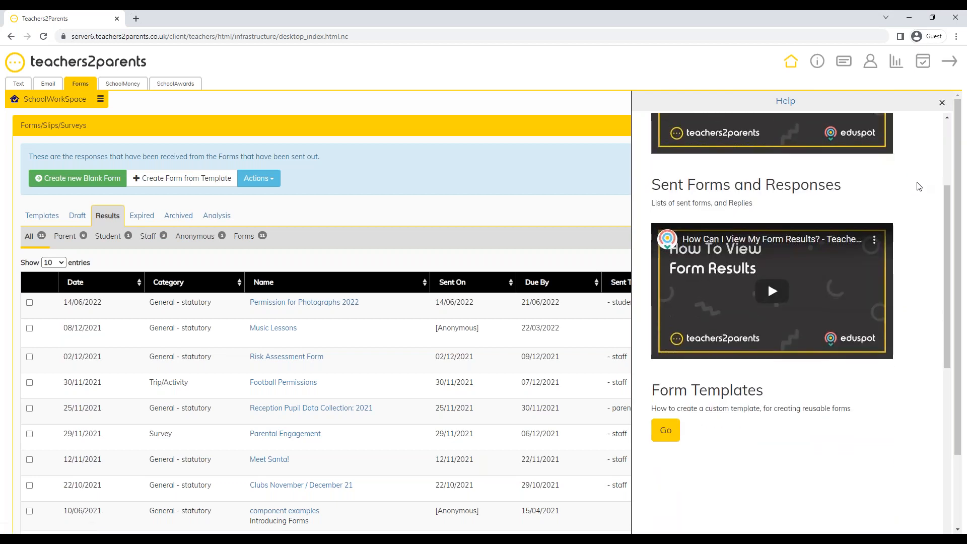
pyautogui.scroll(-4, 919, 186)
pyautogui.scroll(-4, 919, 186)
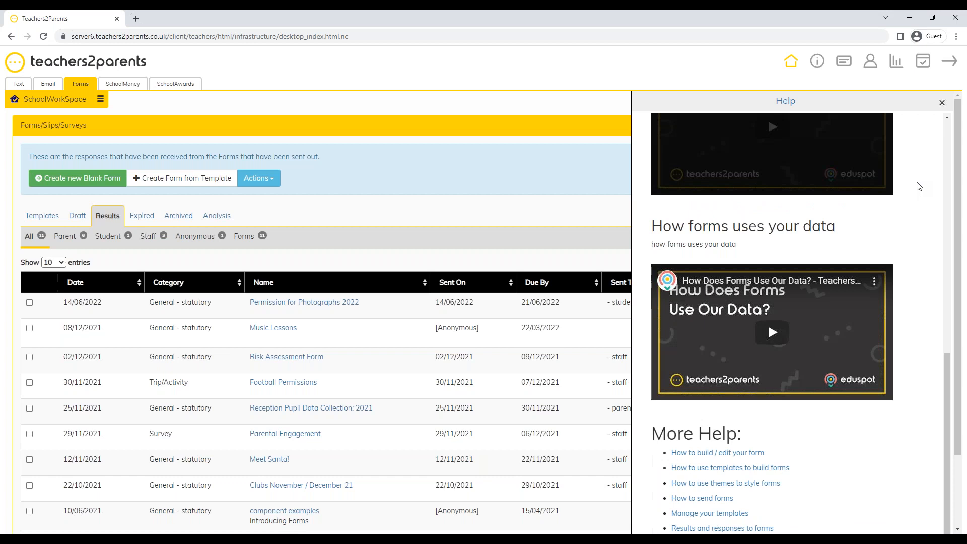
pyautogui.scroll(11, 926, 211)
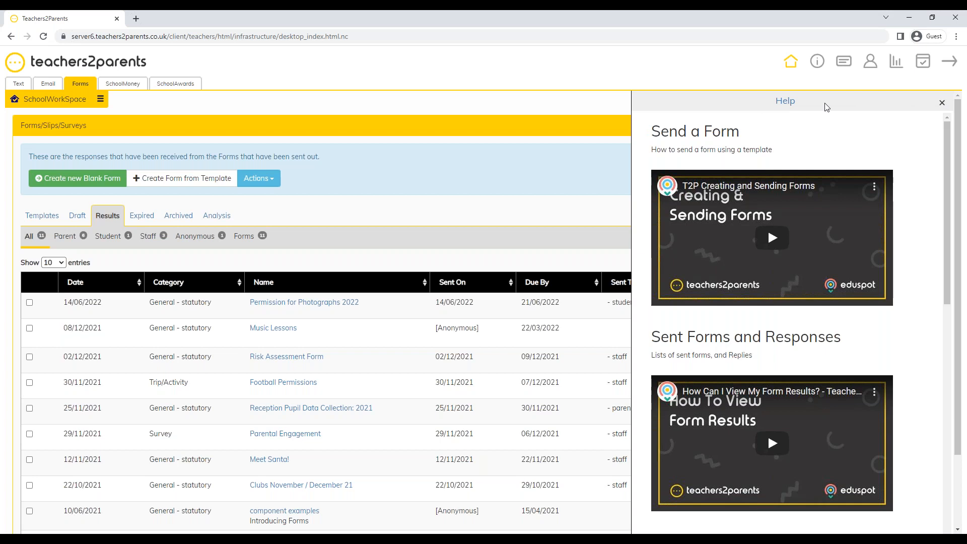
pyautogui.click(943, 104)
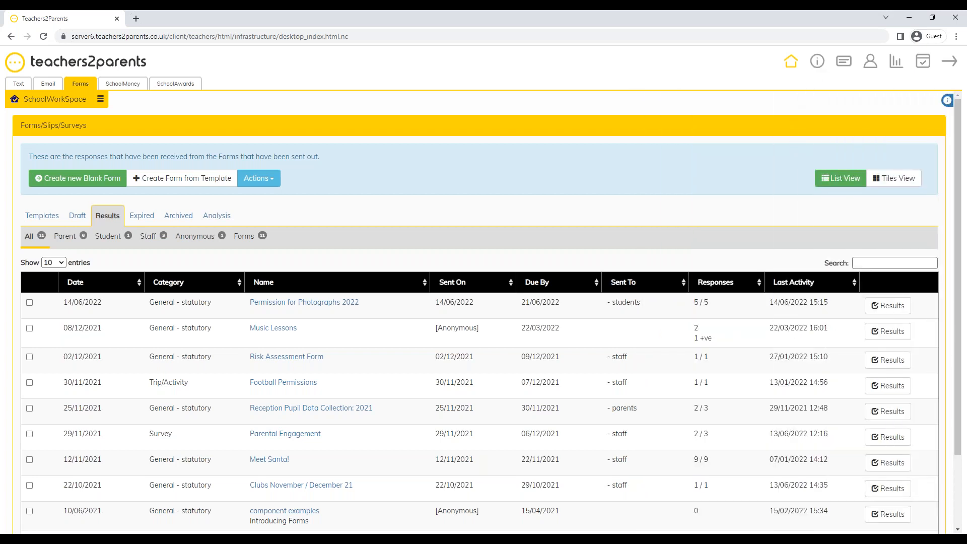
# Step: Open the Support Website from the Teachers2Parents user guides and examine its categories of articles, videos, guides and frequently asked questions
pyautogui.click(817, 65)
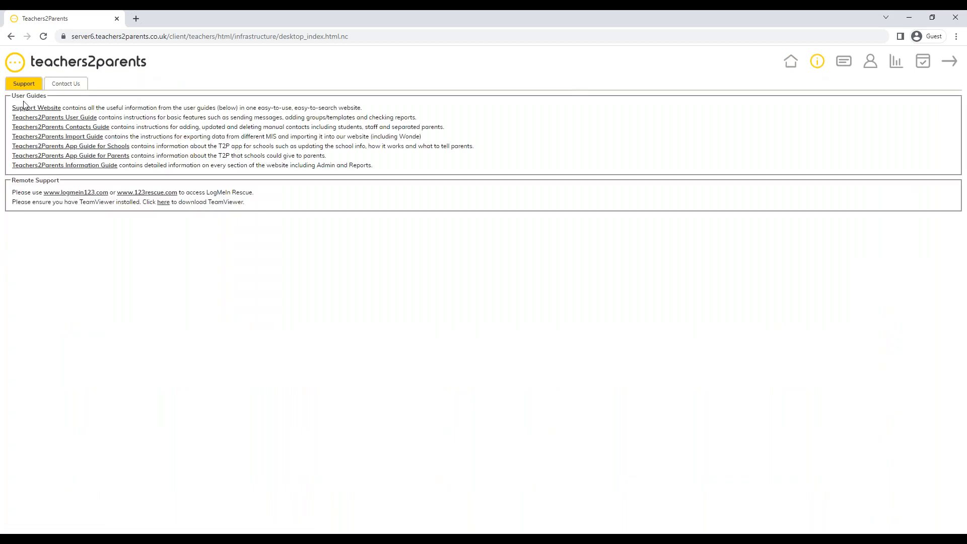
pyautogui.moveTo(10, 109); pyautogui.dragTo(68, 107)
pyautogui.click(41, 111)
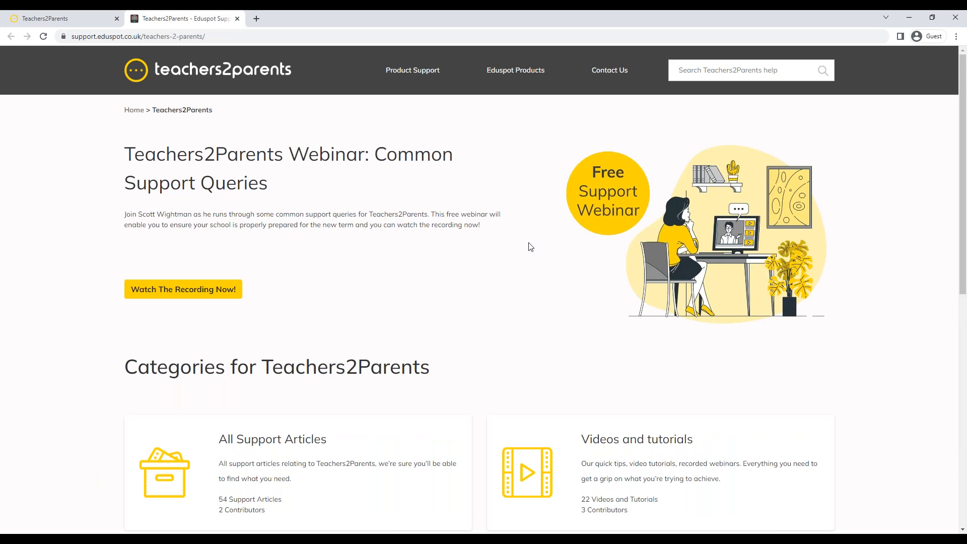
pyautogui.scroll(-2, 499, 304)
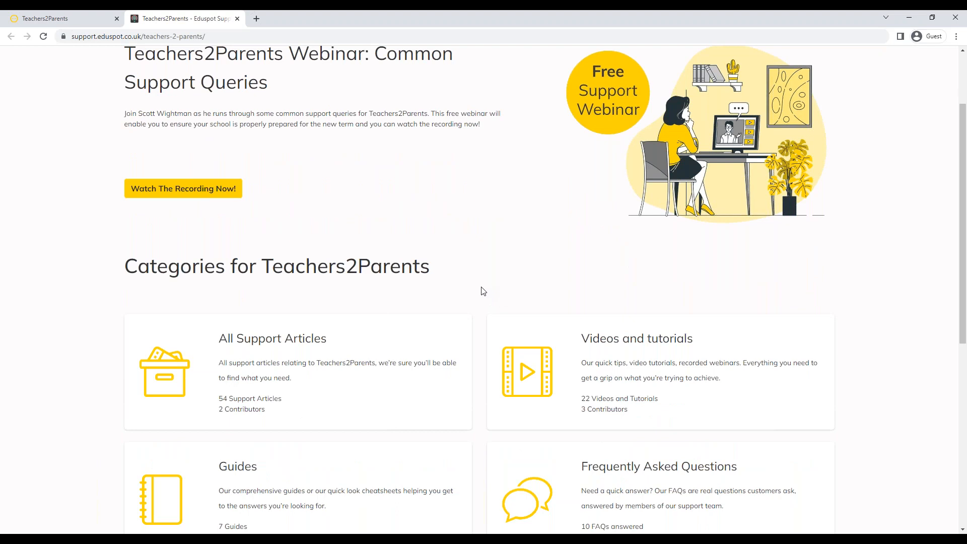
pyautogui.scroll(-1, 628, 316)
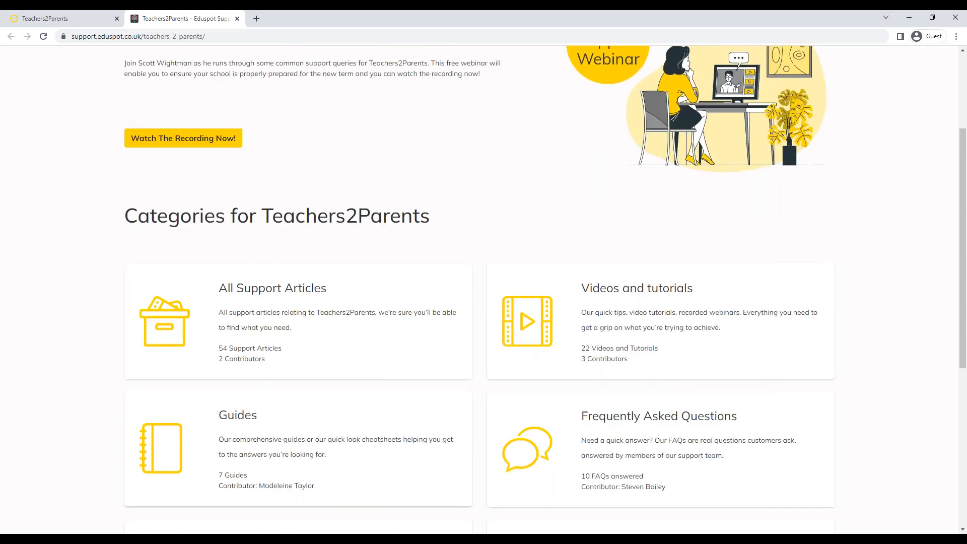
pyautogui.scroll(3, 545, 280)
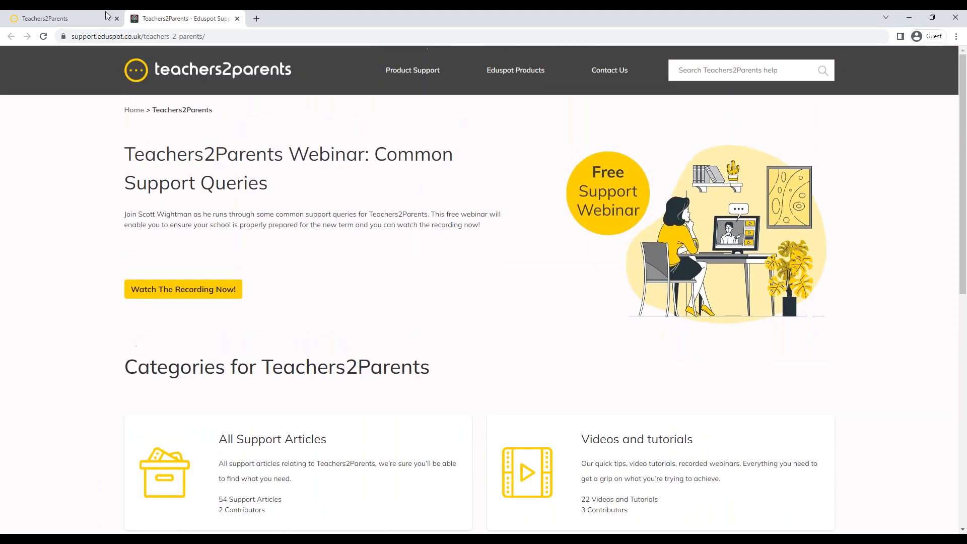
# Step: Return to Teachers2Parents, highlight the support phone number in the contact details, and reload the site to its home page
pyautogui.click(91, 20)
pyautogui.click(65, 83)
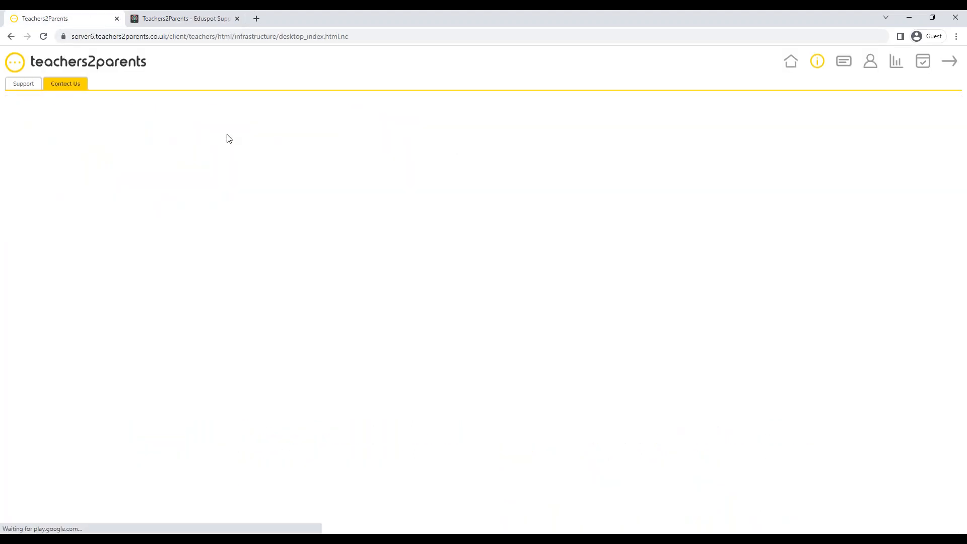
pyautogui.moveTo(115, 122); pyautogui.dragTo(161, 126)
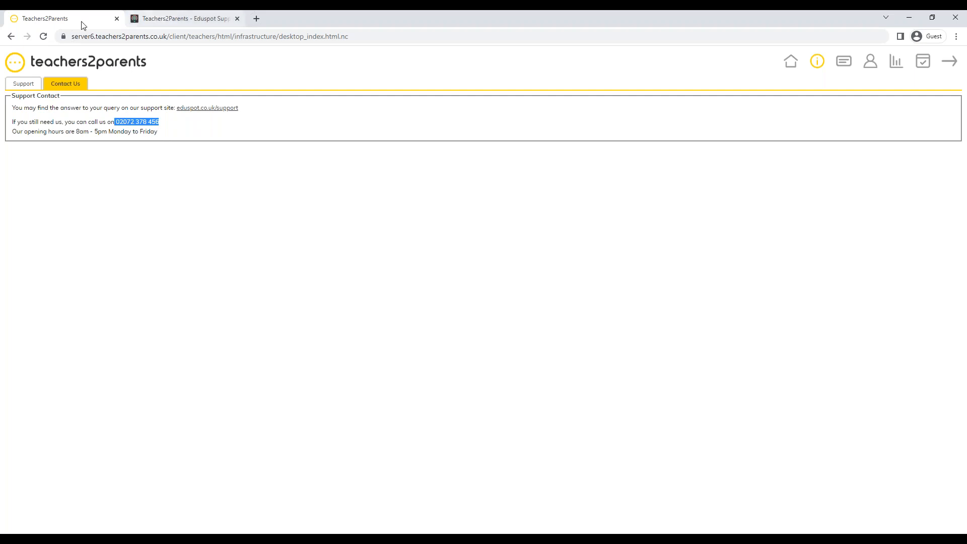
pyautogui.click(43, 36)
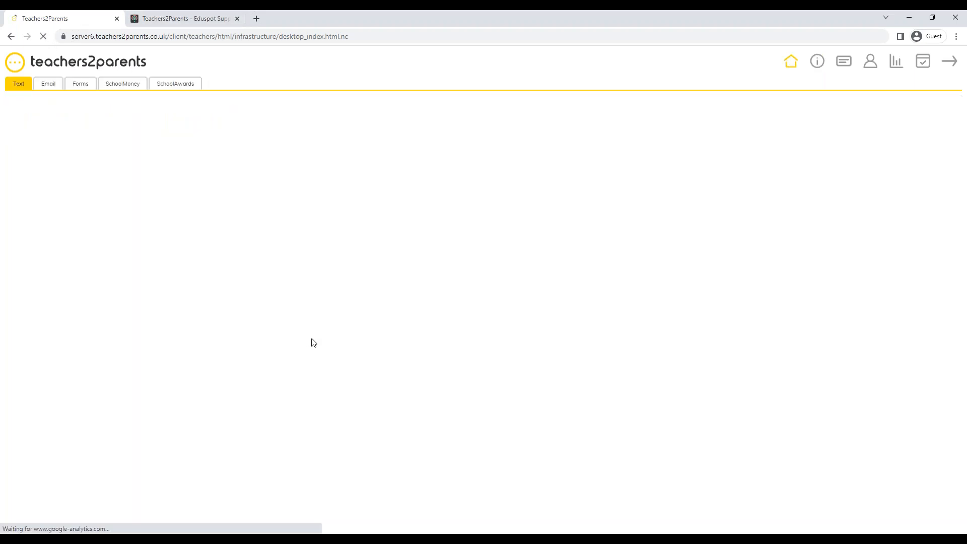